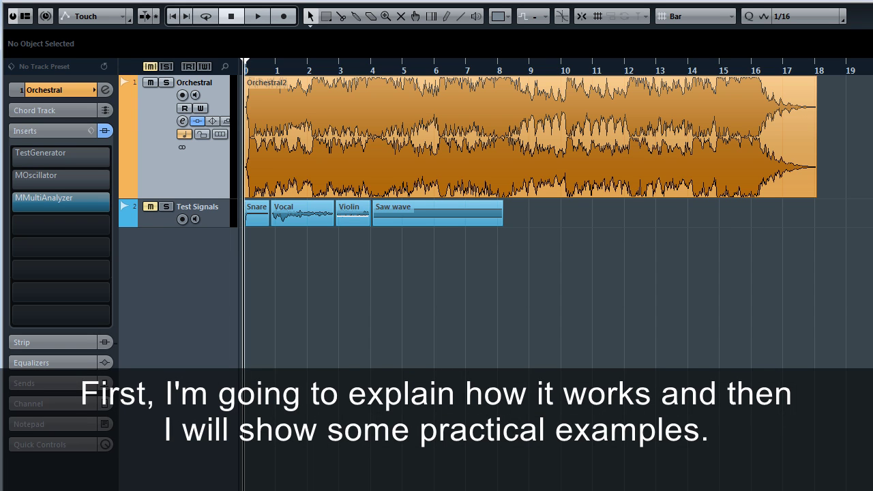
Open the Orchestral track's MMultiAnalyzer insert to show its Spectrum view at 100 ms Averaging.
left_click(68, 195)
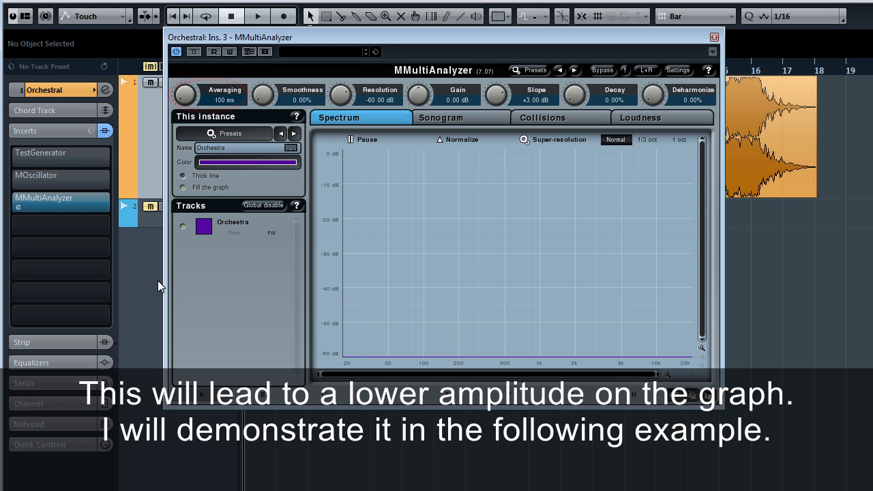
Play the Orchestral track and try spectrum Averaging at 0 ms, then 300 ms.
key("space")
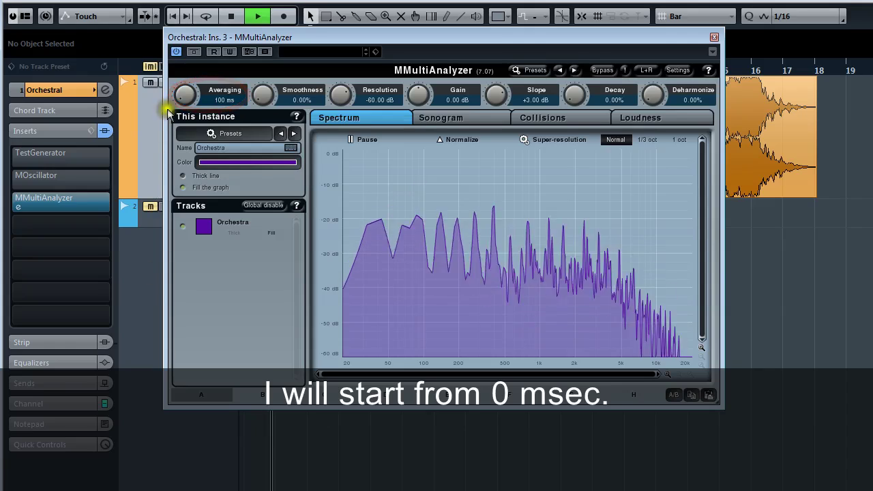
left_click_drag(181, 87, 181, 92)
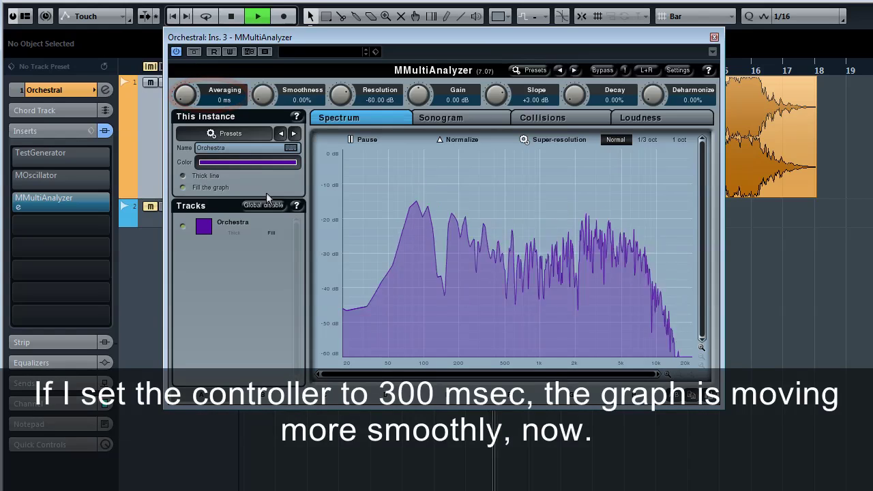
double_click(187, 95)
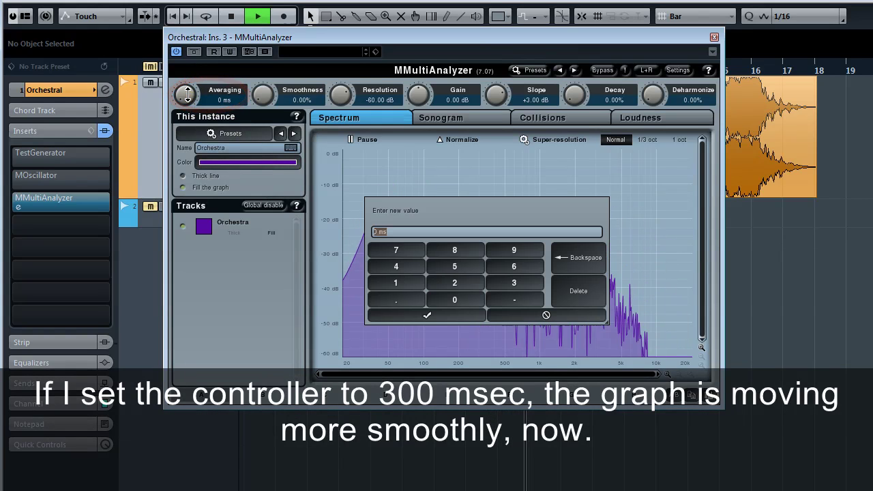
type("300")
key("Return")
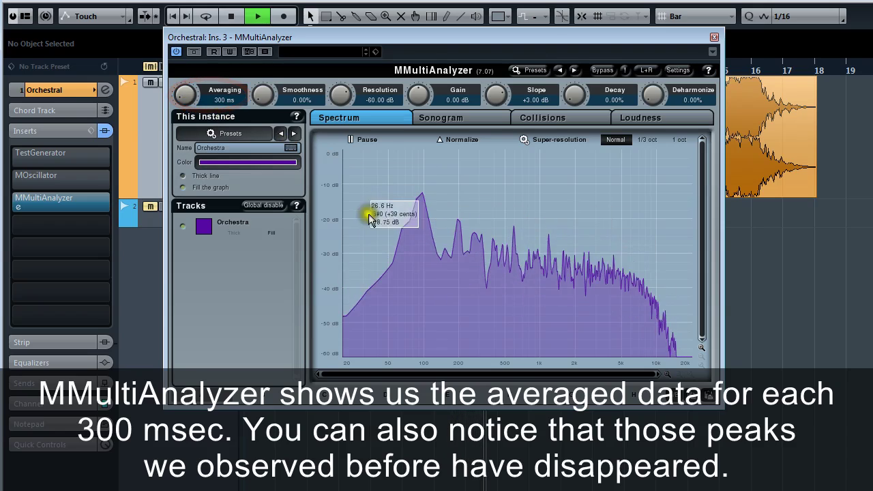
Set Averaging to 5000 ms and restart playback to watch the slow curve build-up.
double_click(186, 96)
type("500")
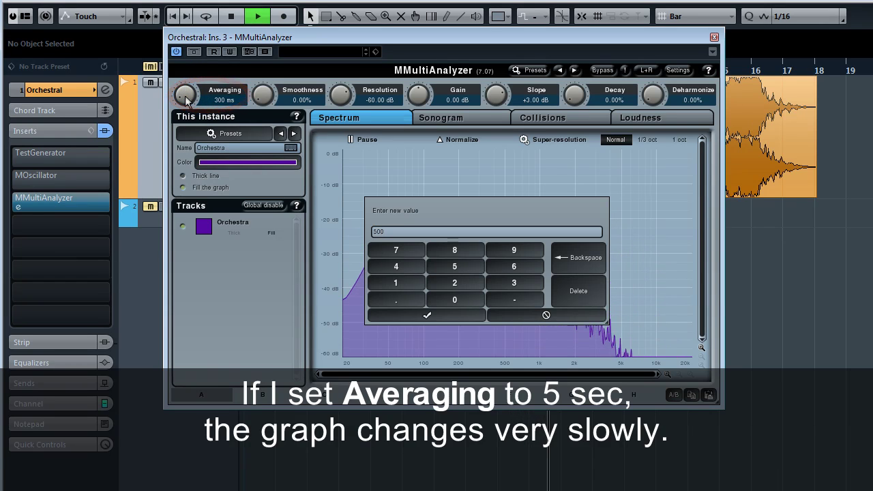
type("0")
key("Return")
key("space")
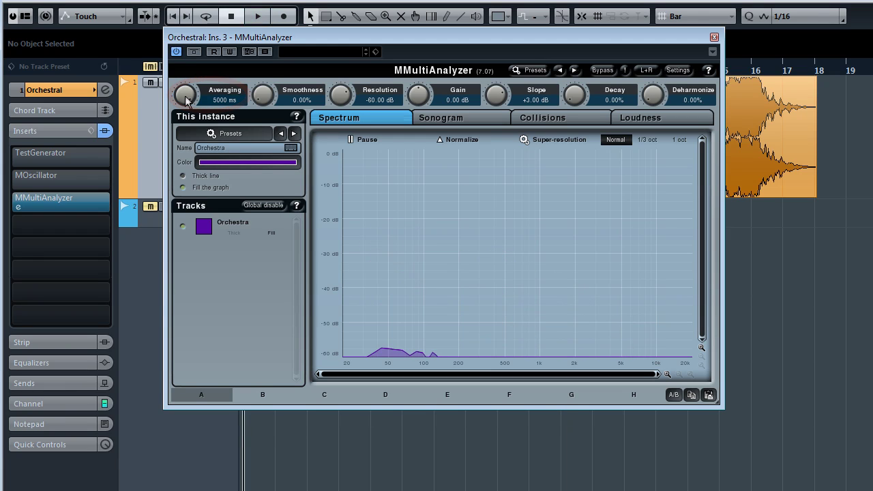
key("space")
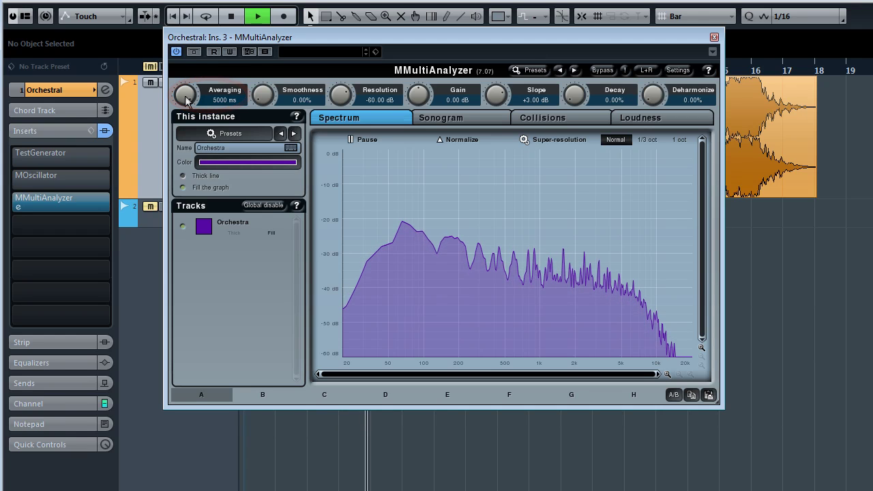
Stop playback, try Smoothness at 20% then 0%, and compare 1/3-octave and 1-octave banding.
key("space")
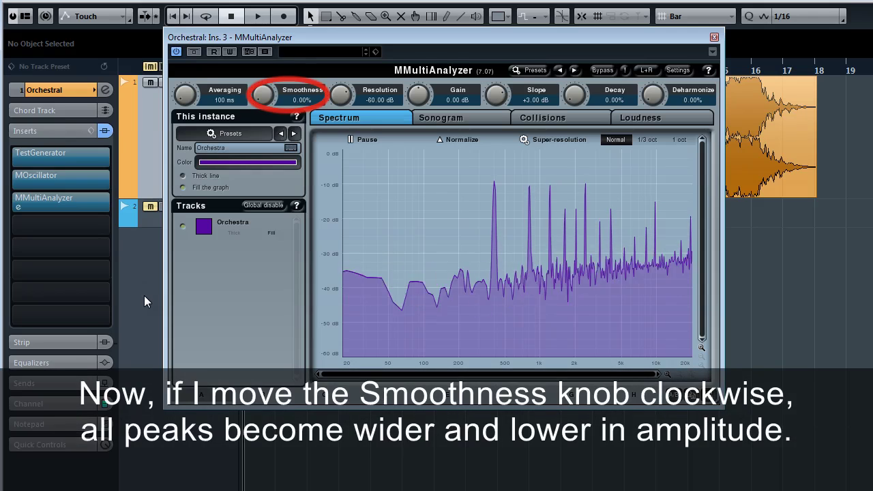
left_click_drag(263, 95, 269, 57)
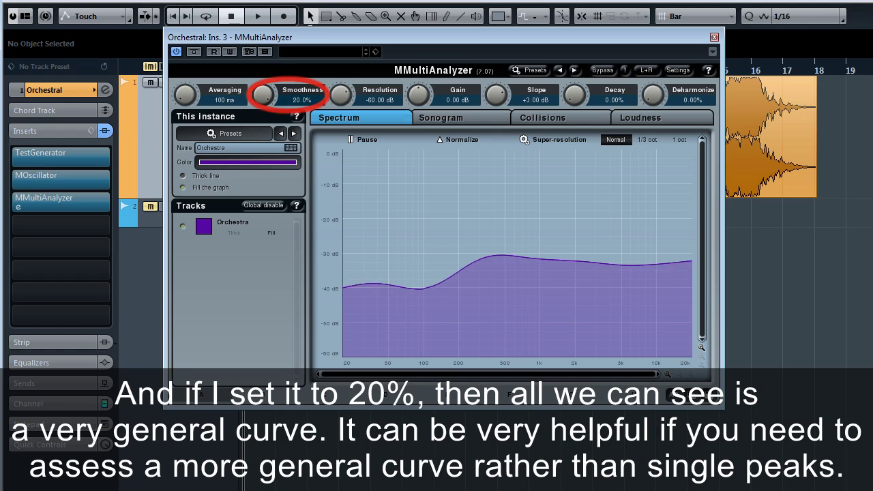
left_click_drag(262, 96, 263, 108)
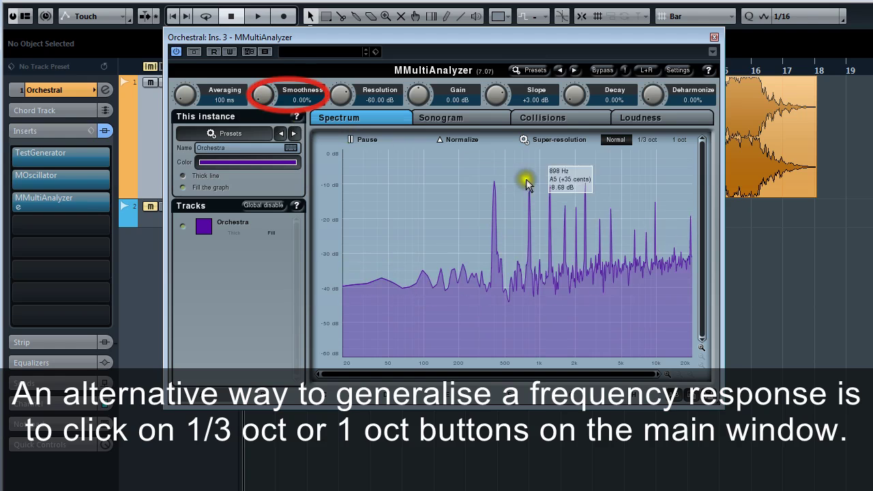
left_click(649, 140)
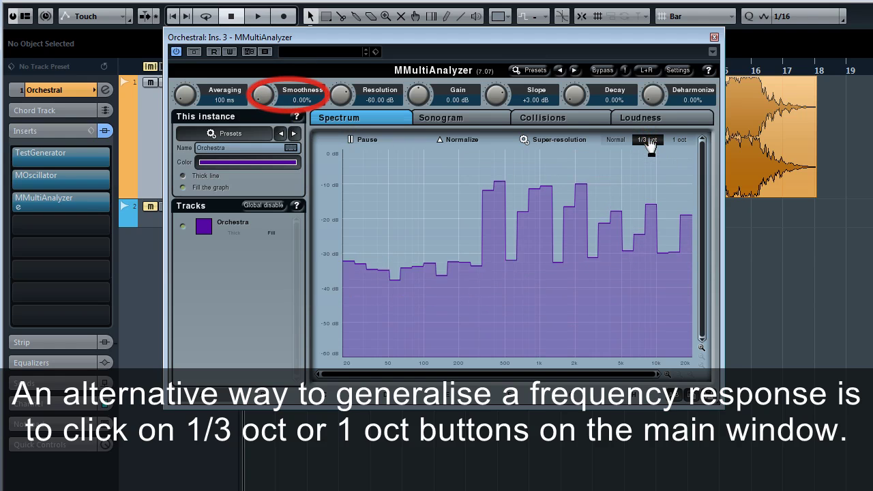
left_click(680, 140)
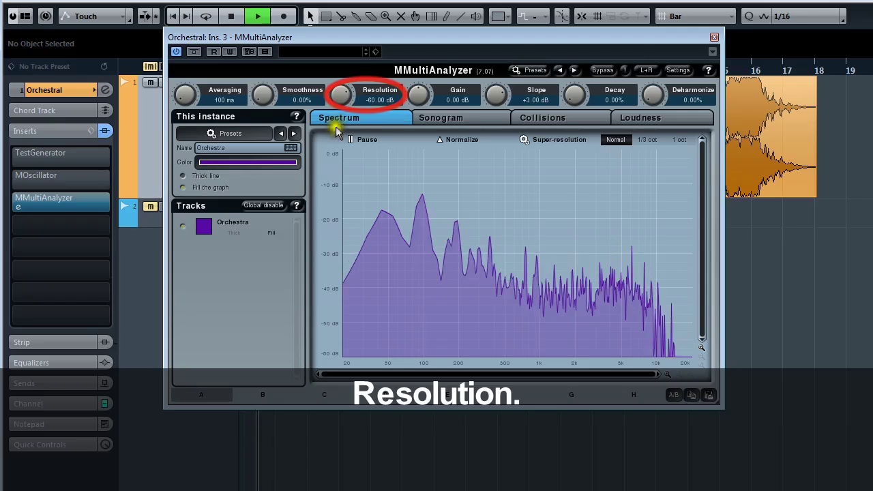
left_click_drag(342, 103, 344, 92)
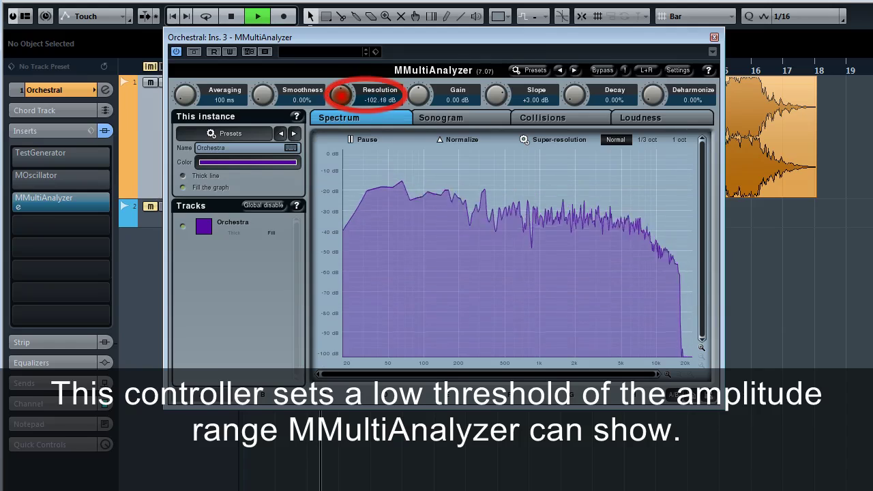
left_click_drag(342, 96, 342, 96)
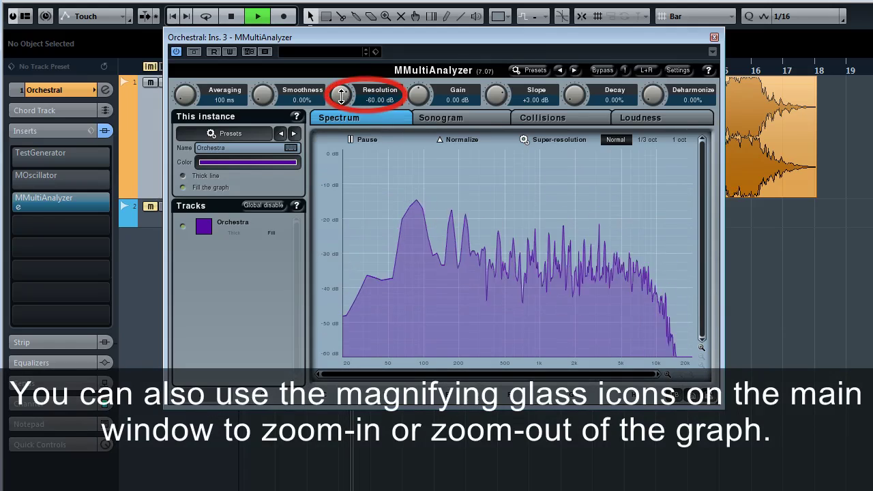
left_click(701, 348)
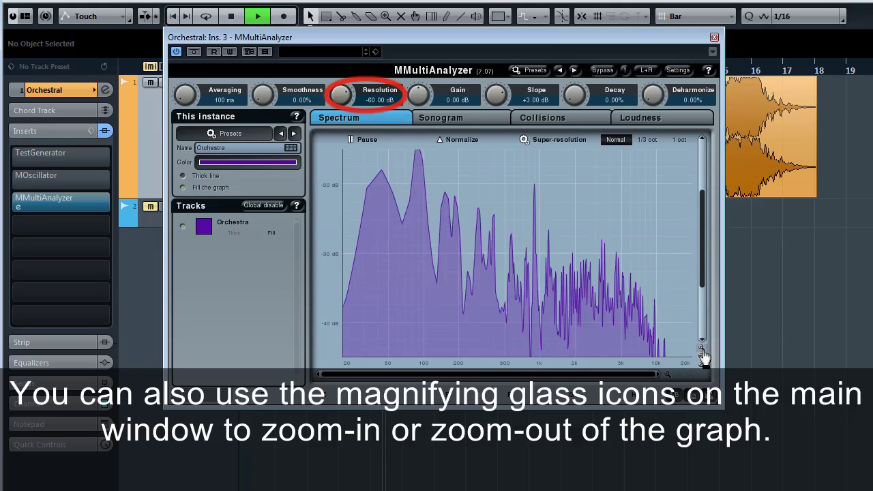
left_click(668, 373)
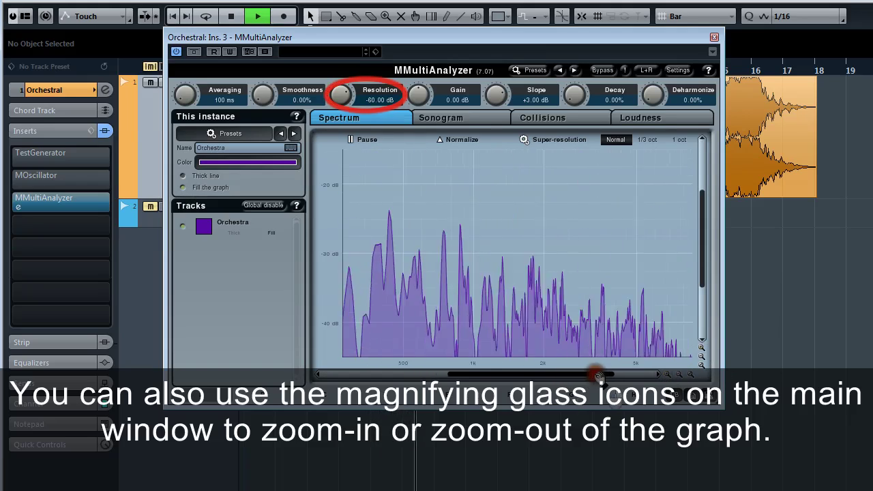
left_click_drag(597, 375, 575, 376)
mouse_move(705, 279)
left_mouse_down()
mouse_move(702, 319)
mouse_move(699, 234)
mouse_move(705, 293)
left_mouse_up()
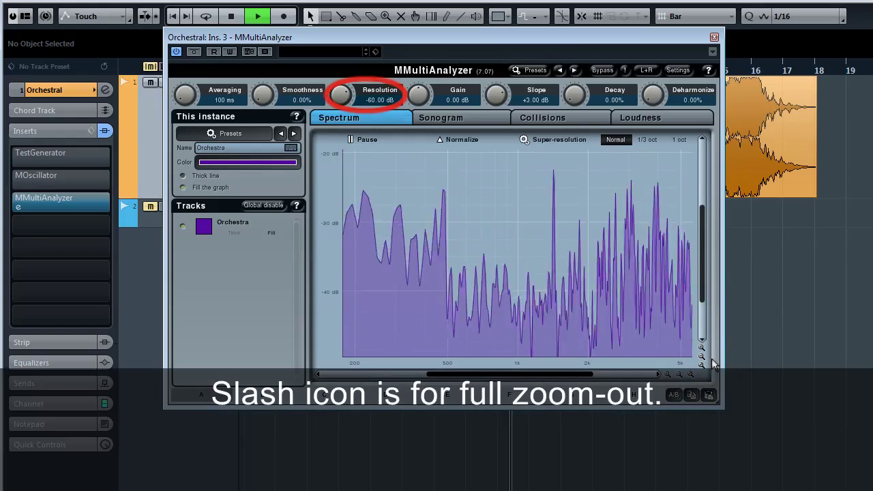
left_click(702, 364)
left_click(690, 374)
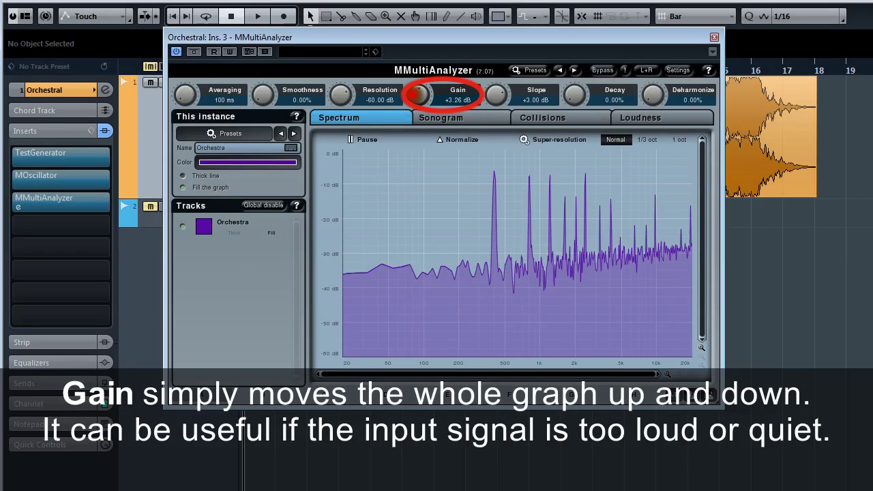
Lower the Gain knob so the whole spectrum graph drops.
mouse_move(418, 96)
left_mouse_down()
mouse_move(418, 126)
mouse_move(418, 90)
left_mouse_up()
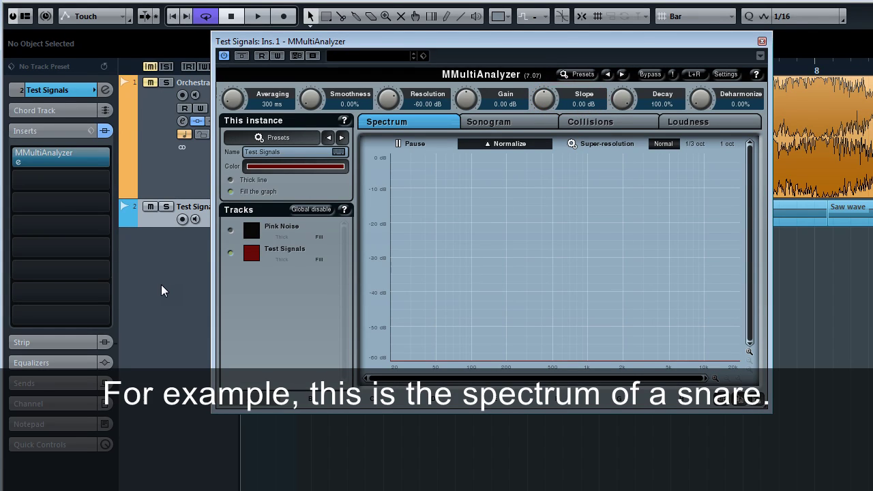
Play the snare and vocal test signals, then turn on the Pink Noise reference curve.
key("space")
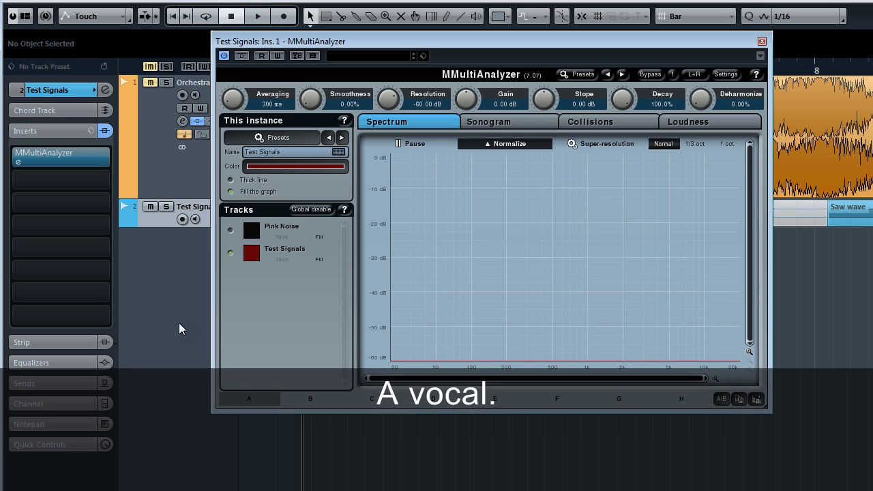
key("space")
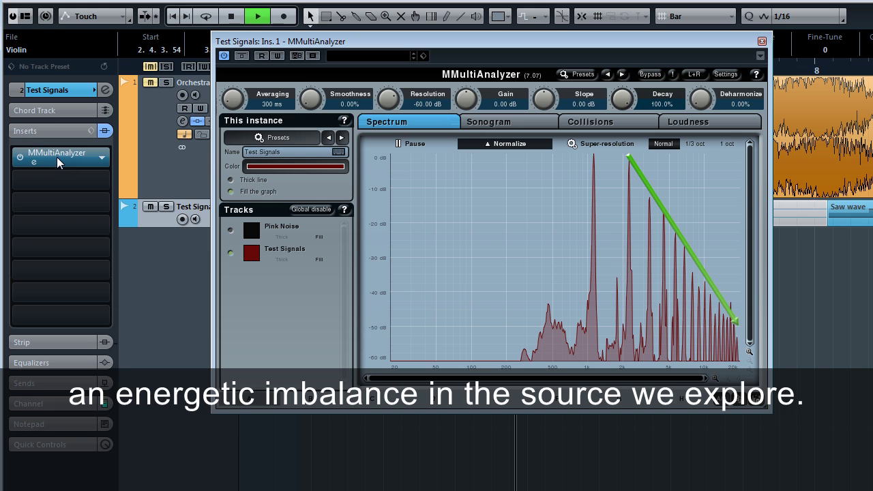
key("space")
left_click(231, 230)
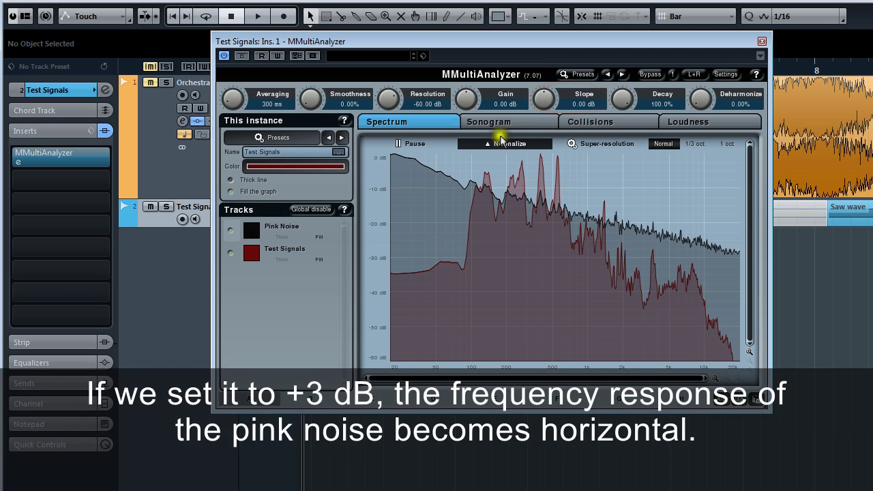
Set Slope to +3.00 dB so pink noise reads flat, then hide the Pink Noise curve.
left_click_drag(544, 99, 543, 66)
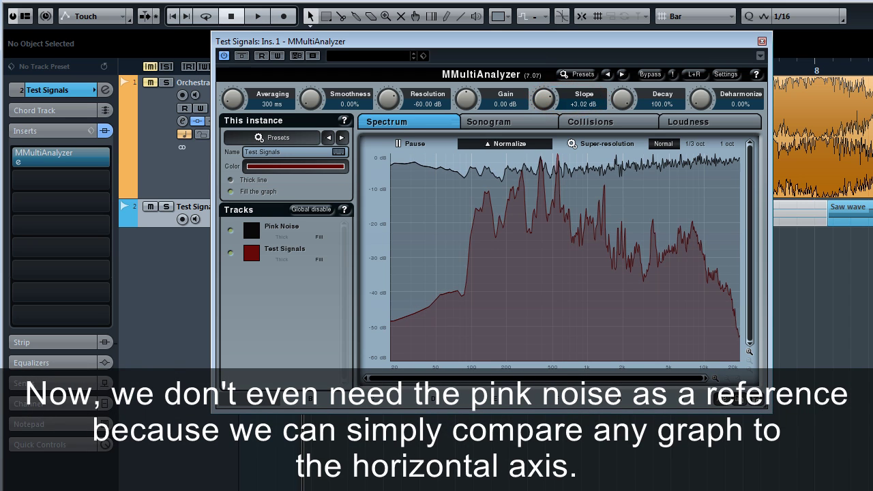
double_click(543, 97)
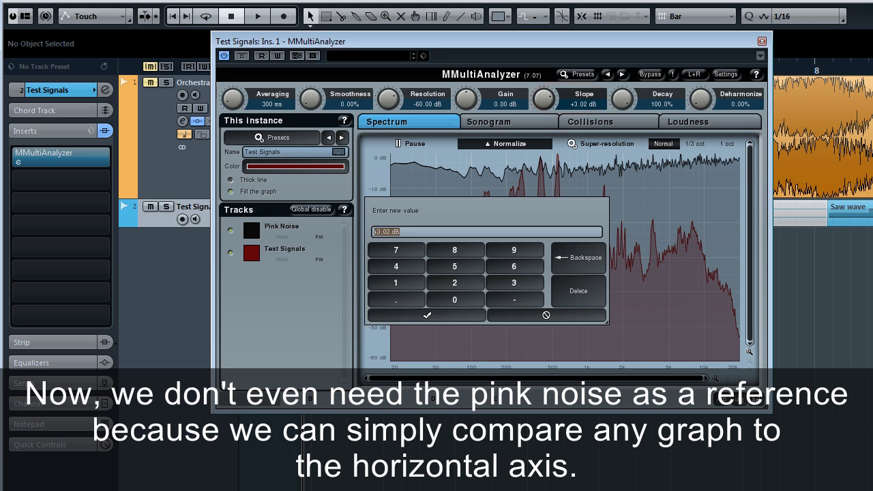
type("3")
key("Return")
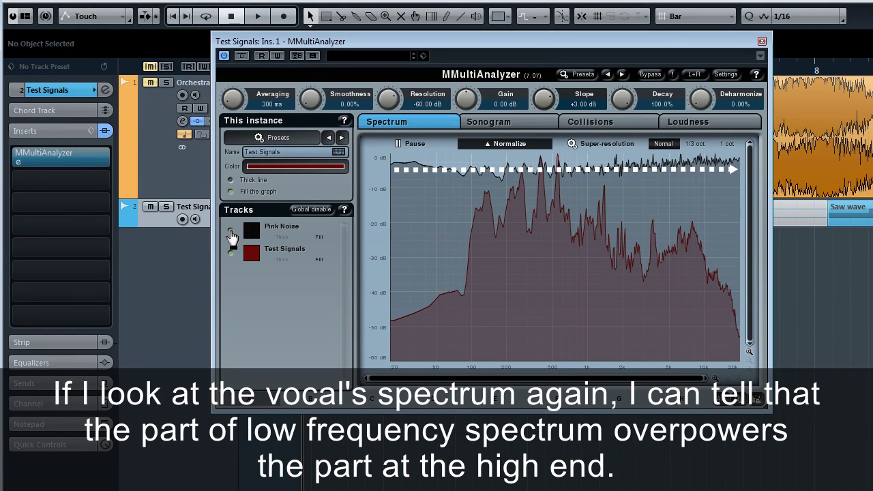
left_click(231, 231)
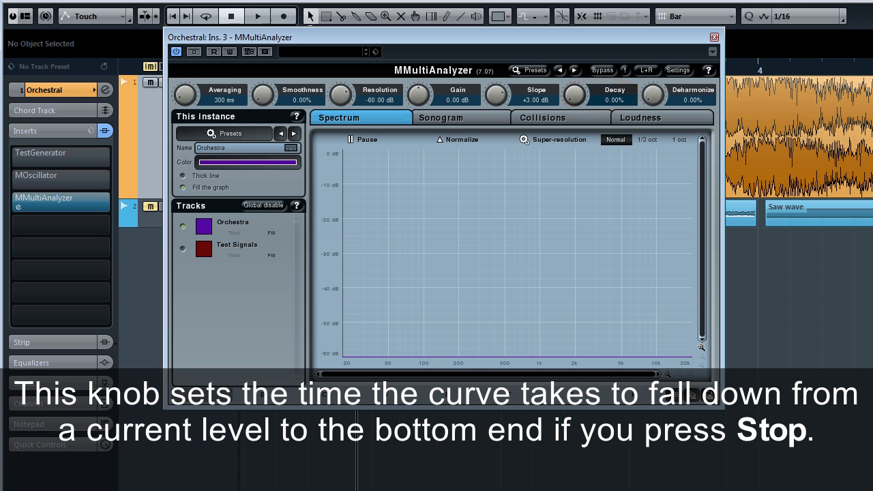
Play and stop the Orchestral track repeatedly to compare how the spectrum falls with higher Decay.
key("space")
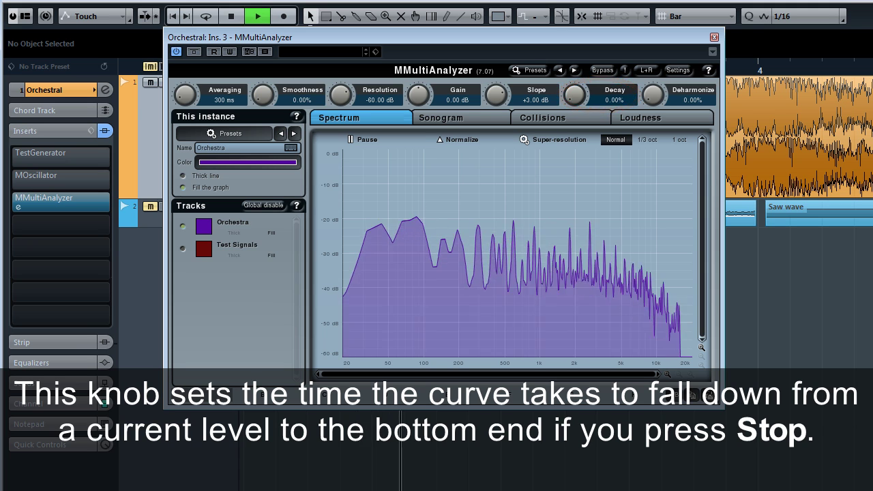
key("space")
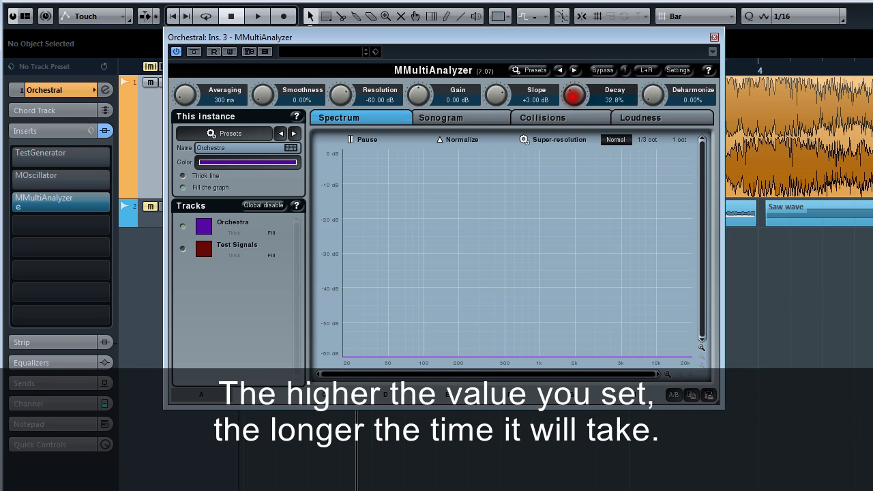
key("space")
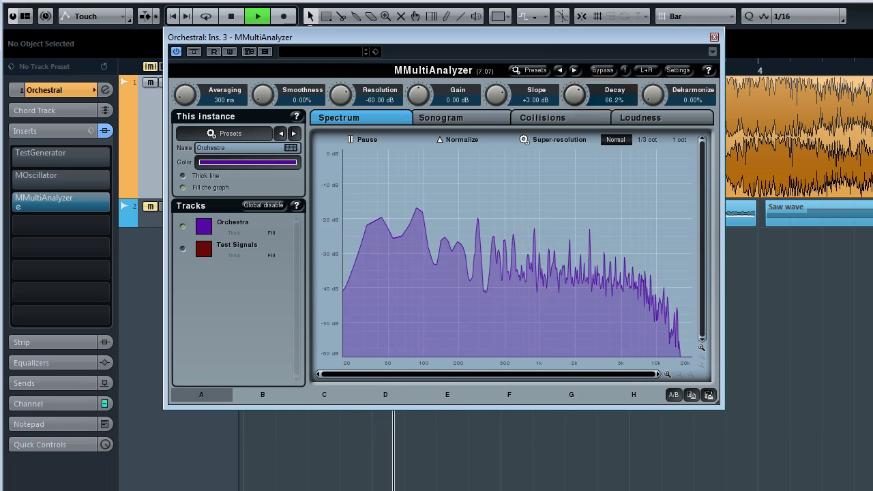
key("space")
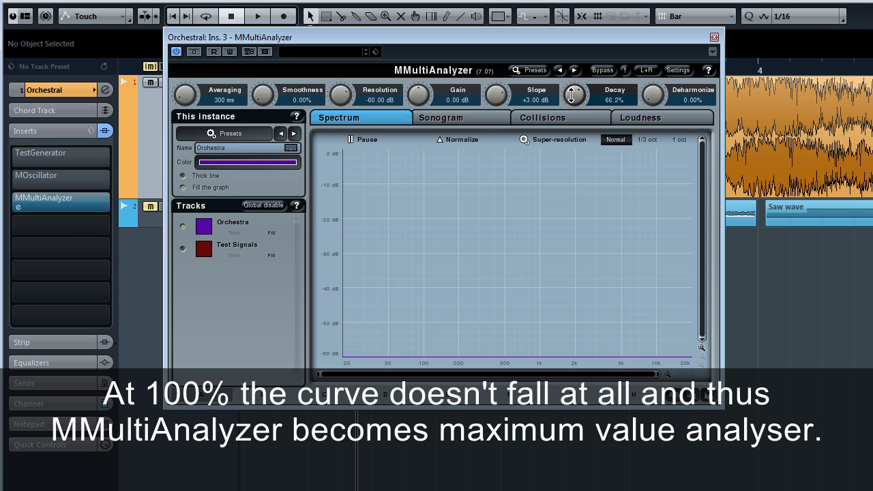
key("space")
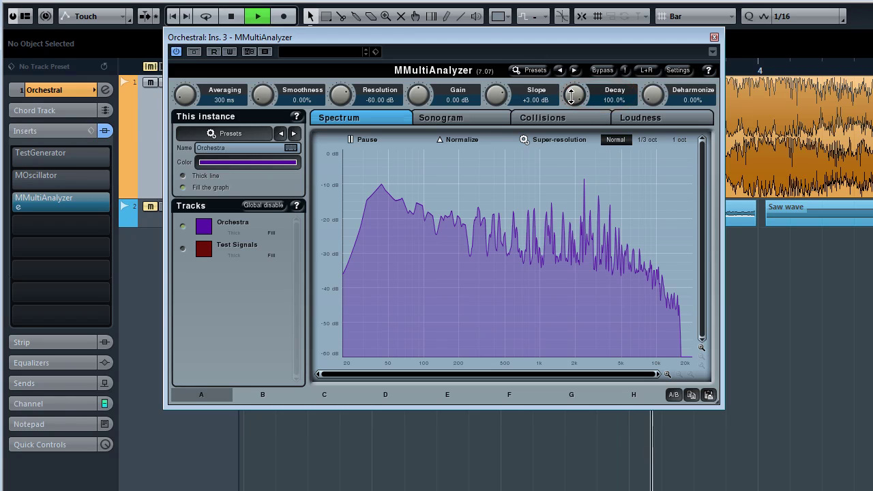
key("space")
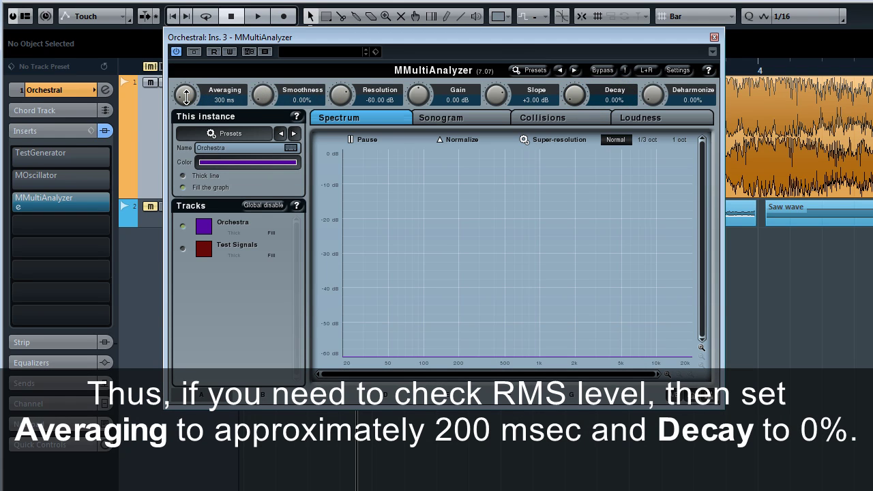
Set Averaging to 200 ms and briefly play to view the averaged spectrum.
left_click_drag(186, 97, 187, 117)
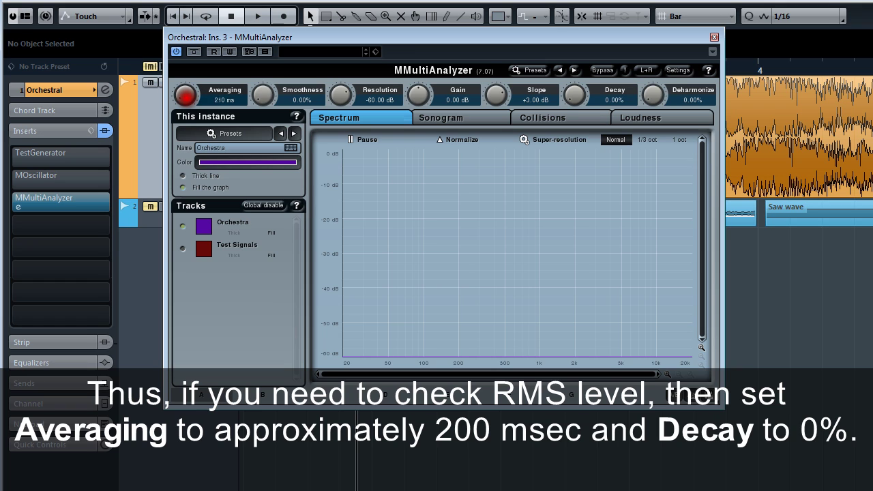
double_click(186, 97)
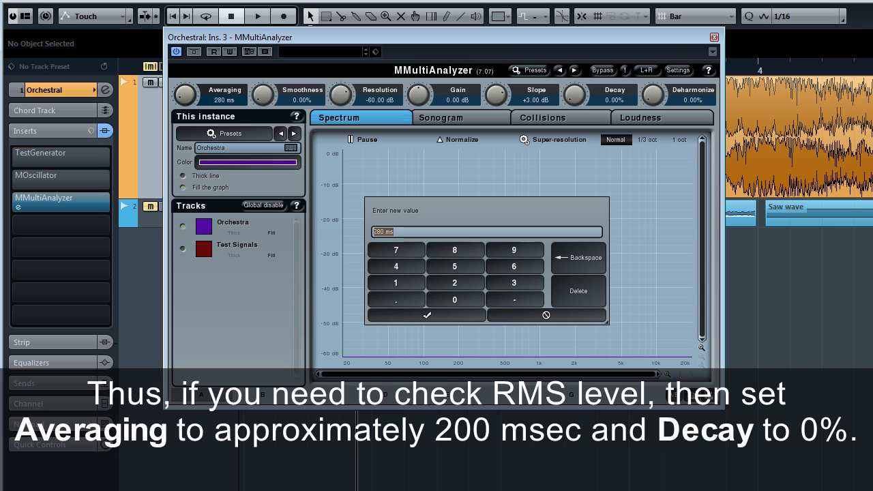
type("200")
key("Return")
key("space")
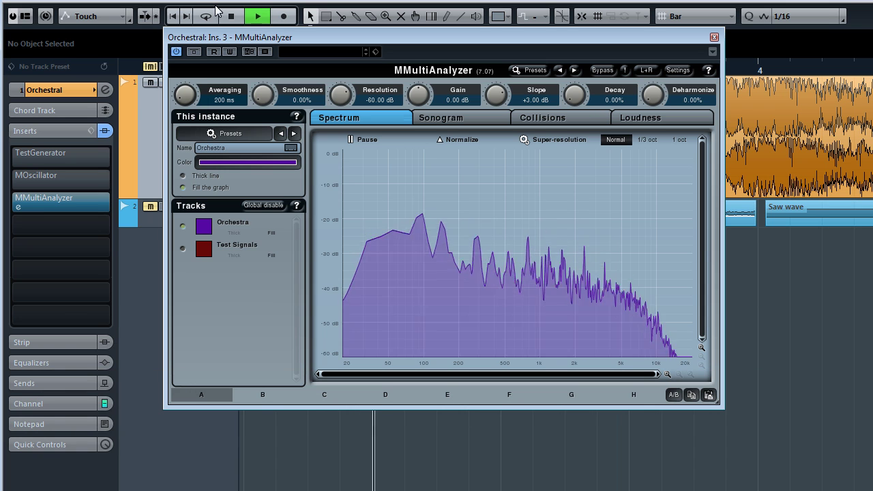
key("space")
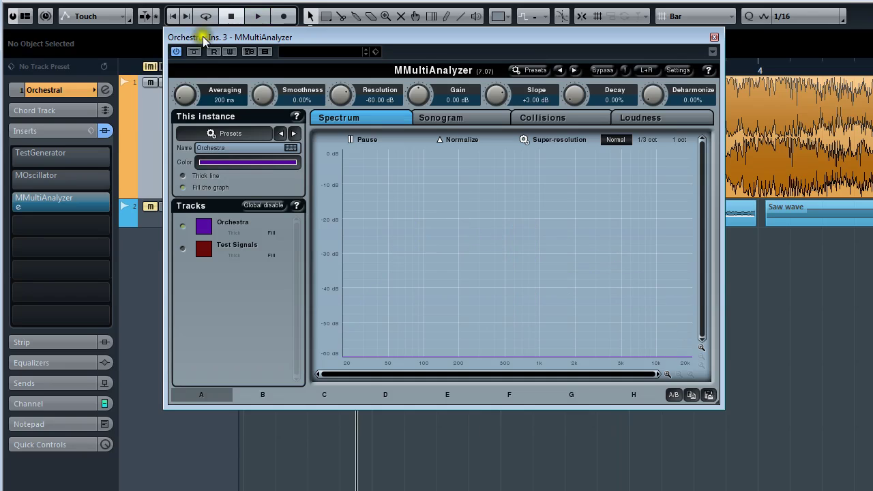
Drop Averaging to 0 ms, set Decay to 80%, and play to watch peak tracking.
left_click_drag(186, 95, 186, 116)
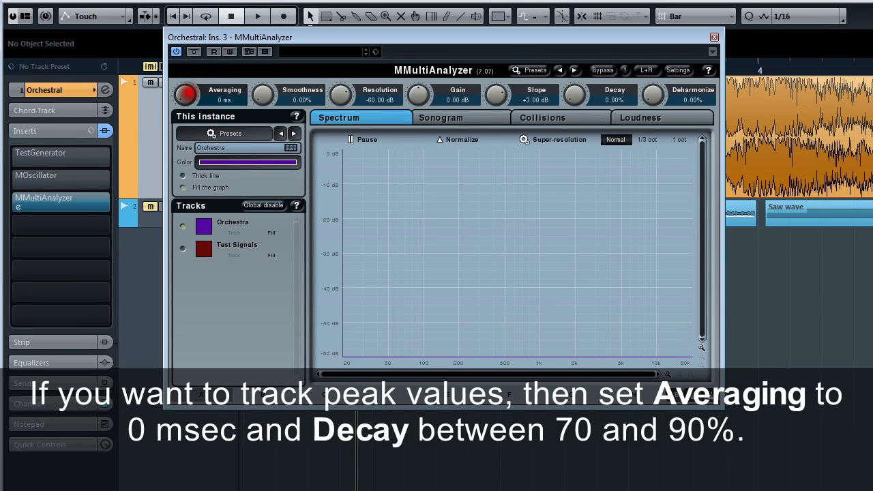
double_click(579, 99)
type("80")
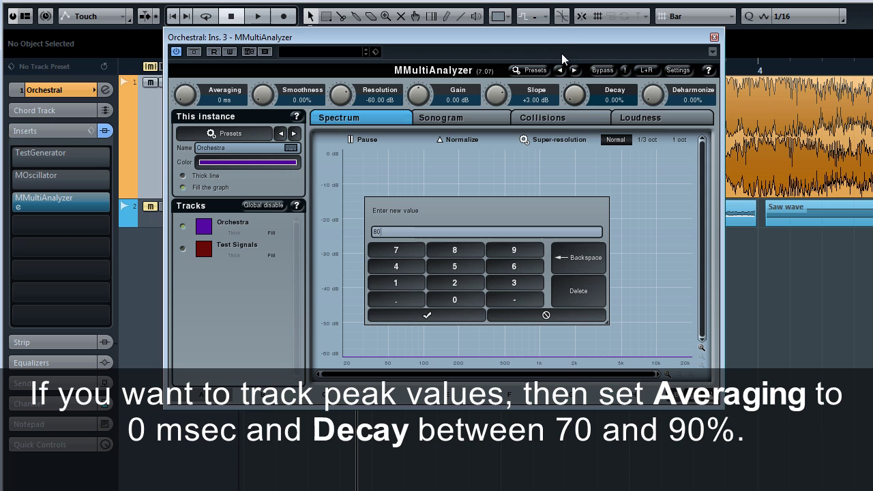
key("Return")
key("space")
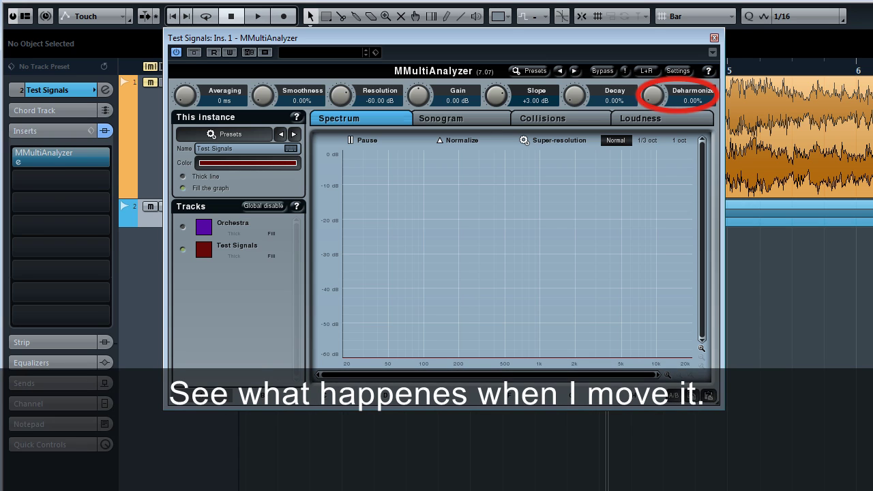
Play the test signal and raise Deharmonize to 25.2%.
key("space")
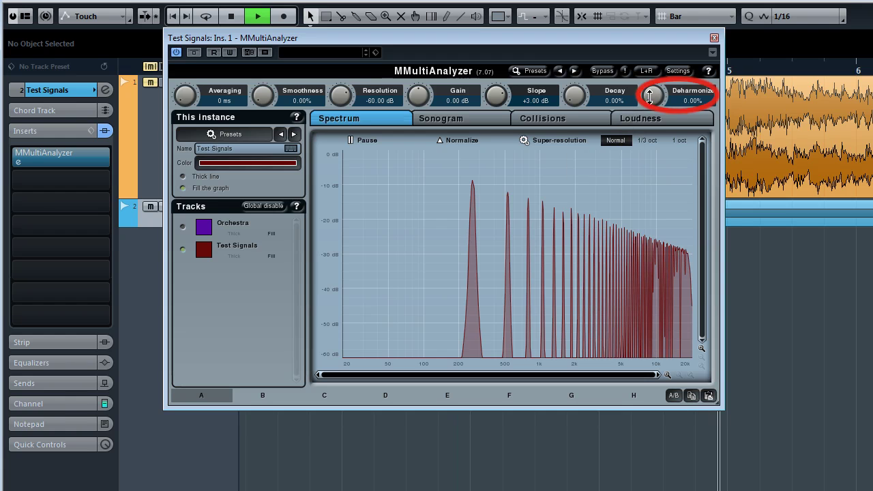
left_click_drag(649, 96, 649, 81)
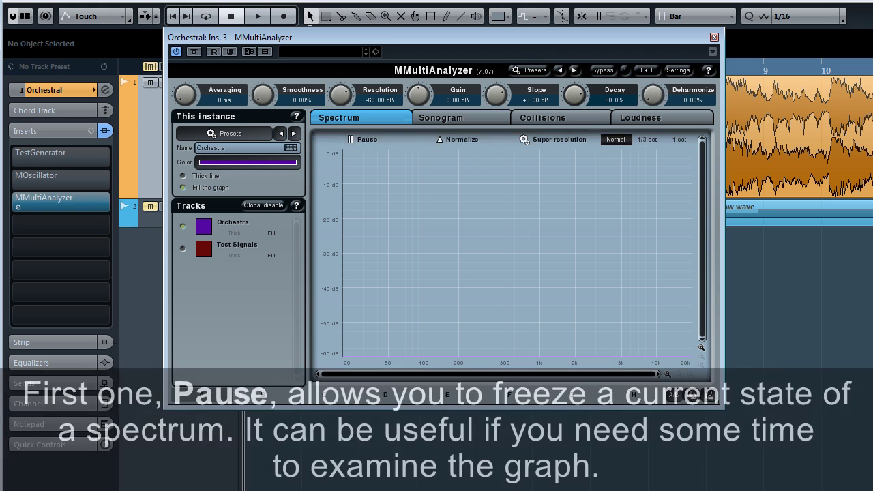
key("space")
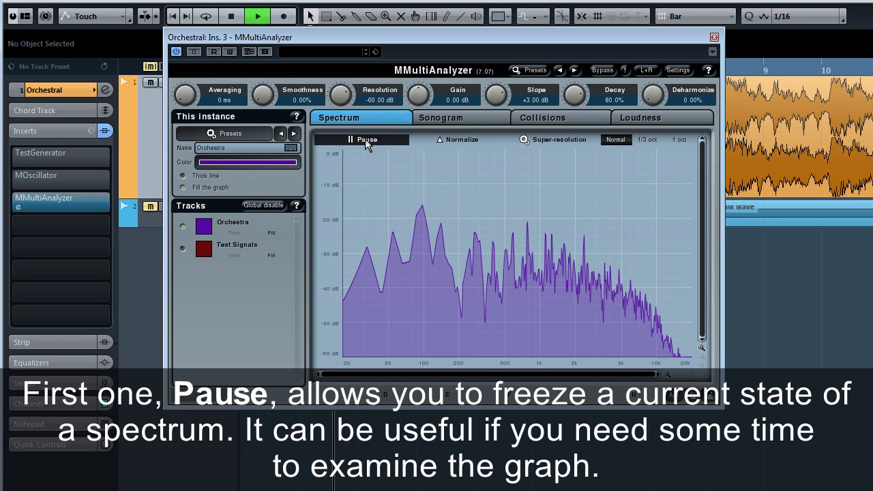
key("space")
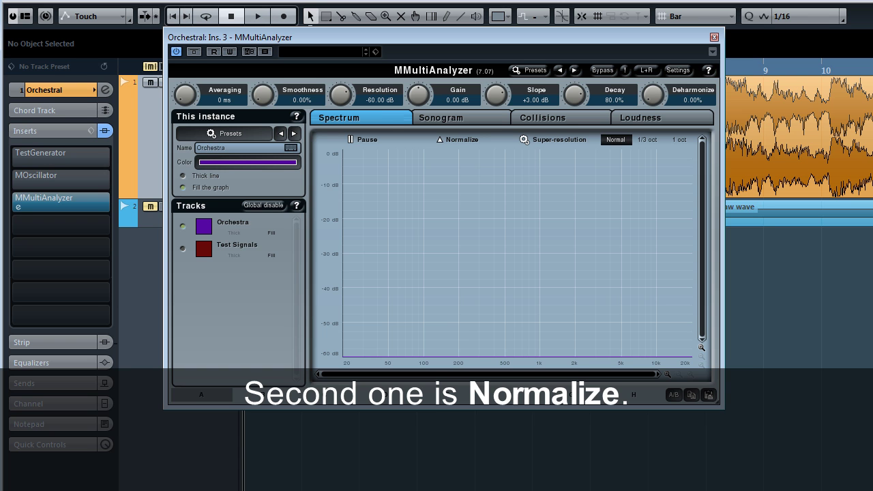
key("space")
left_click(452, 142)
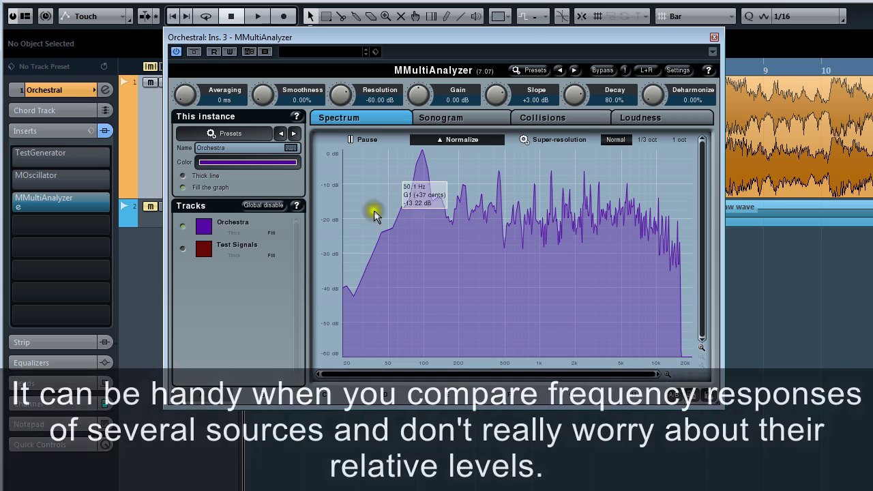
left_click(450, 147)
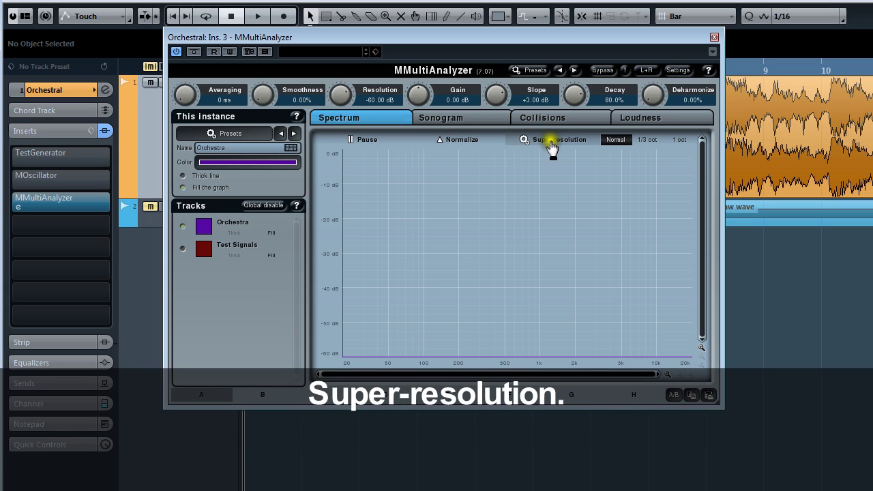
left_click(553, 147)
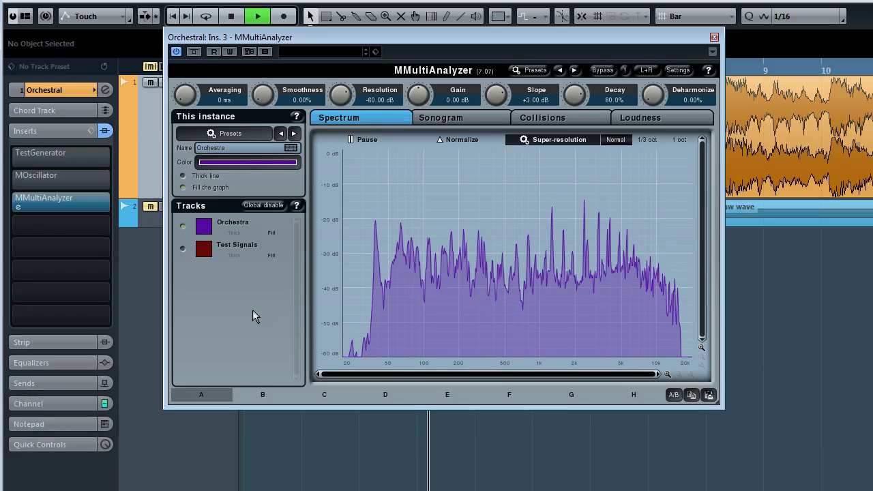
key("space")
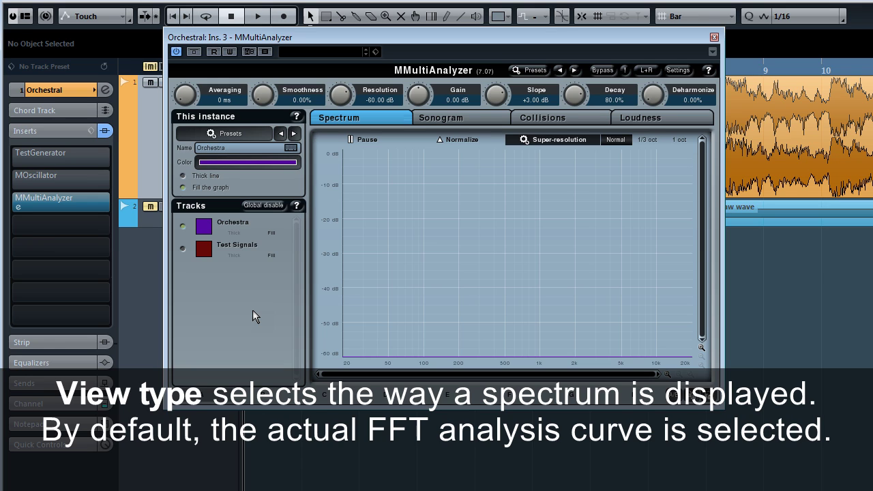
left_click(543, 143)
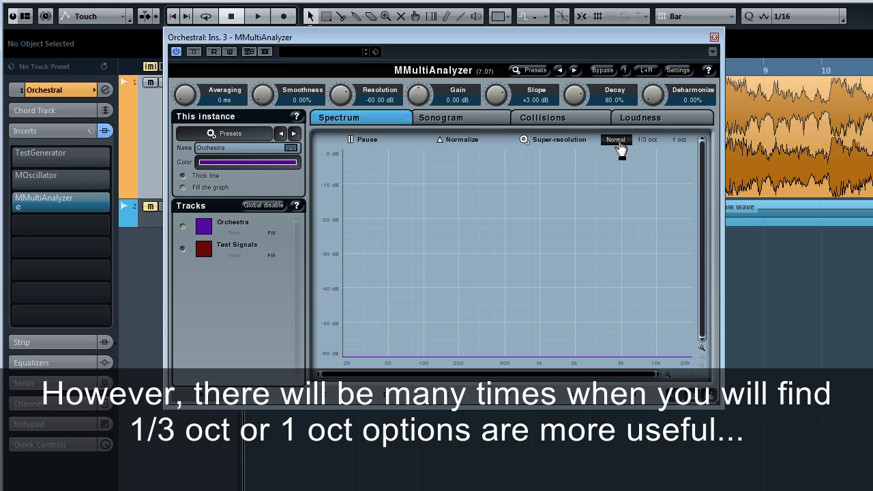
left_click(617, 142)
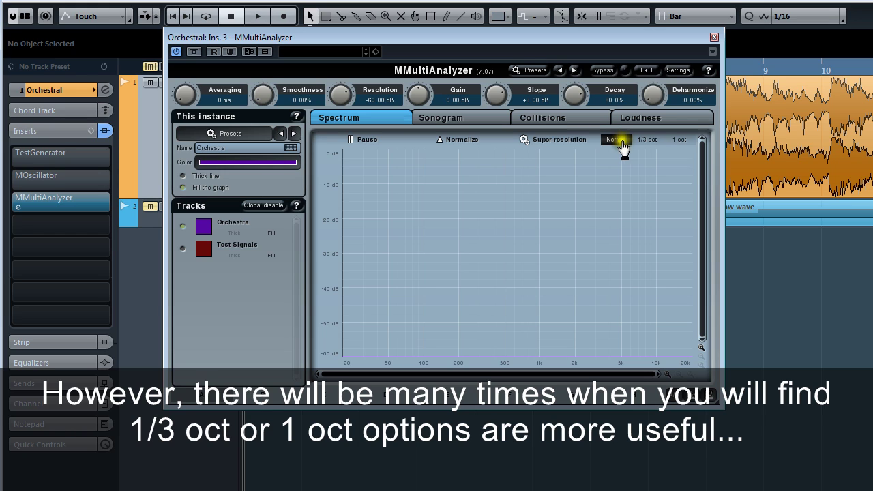
left_click(648, 143)
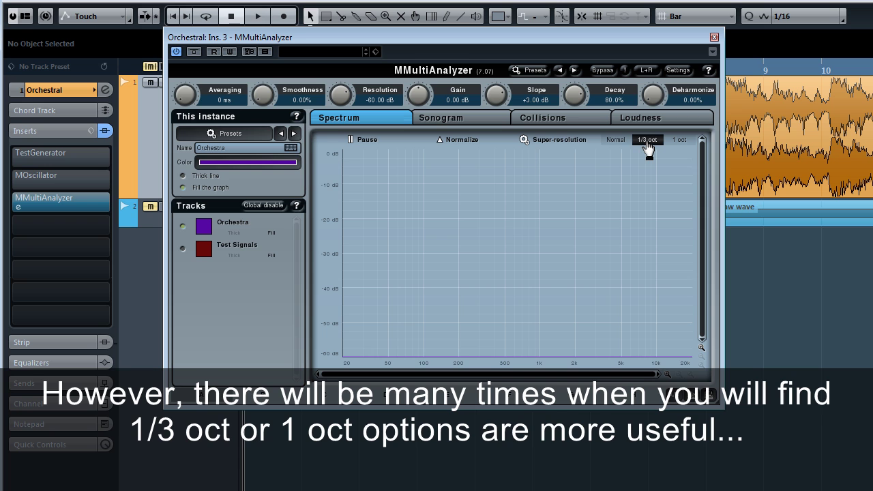
key("space")
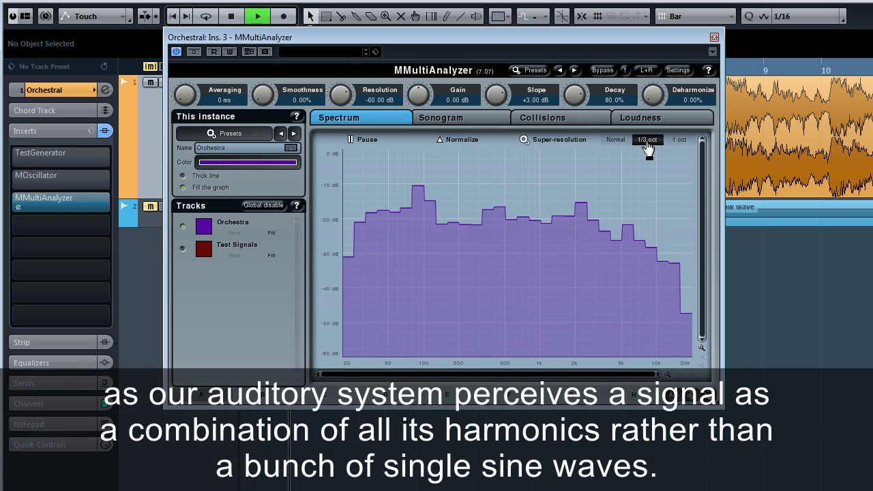
left_click(682, 144)
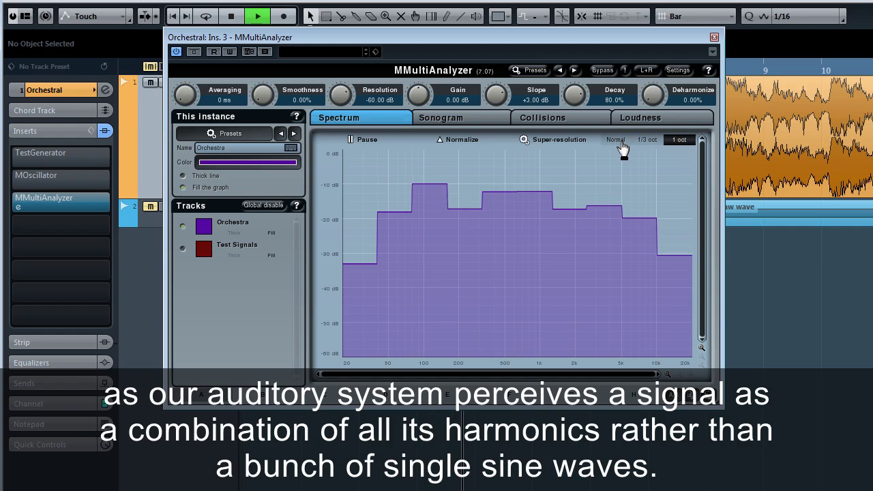
key("space")
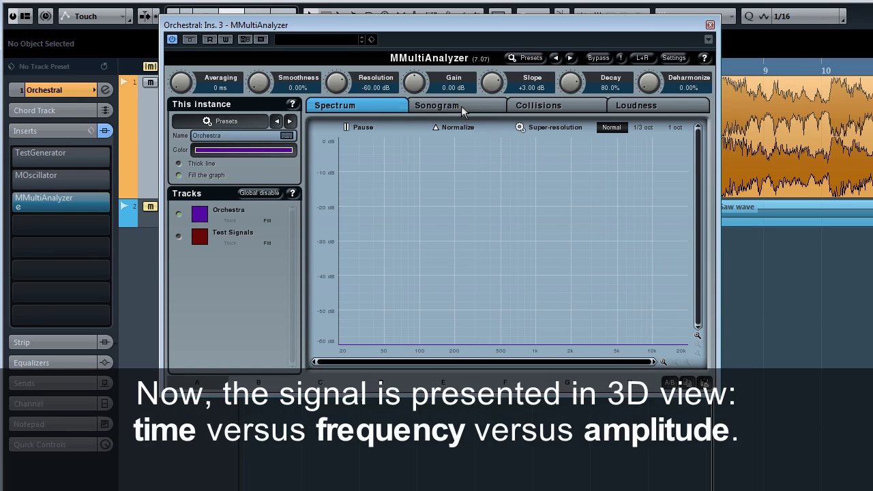
Play the Orchestral track in the Sonogram tab with Super-resolution on and Resolution at -40.62 dB.
left_click(461, 107)
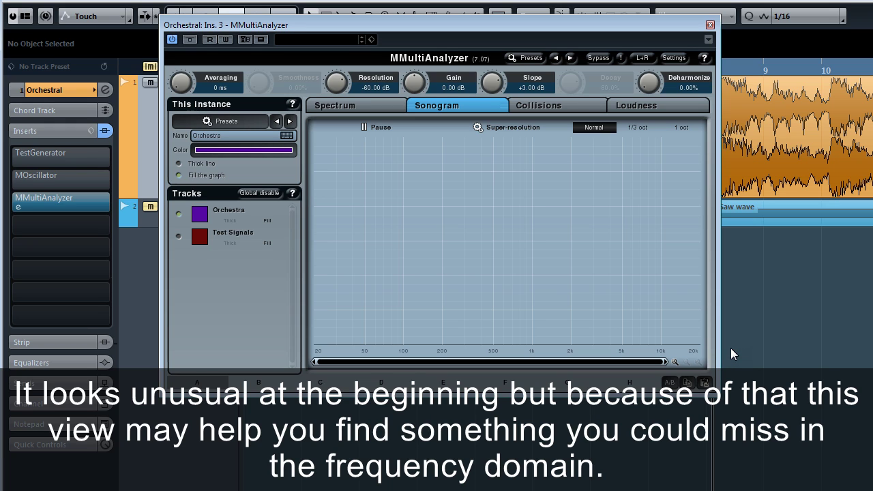
key("space")
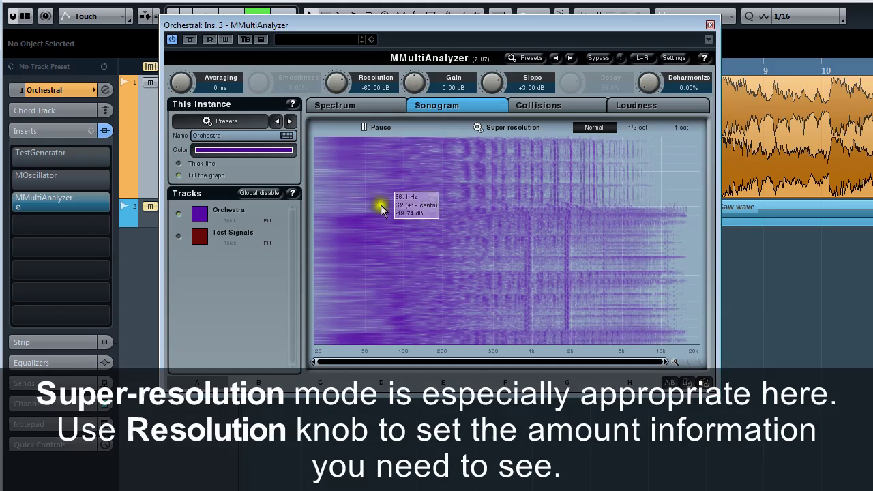
left_click(517, 130)
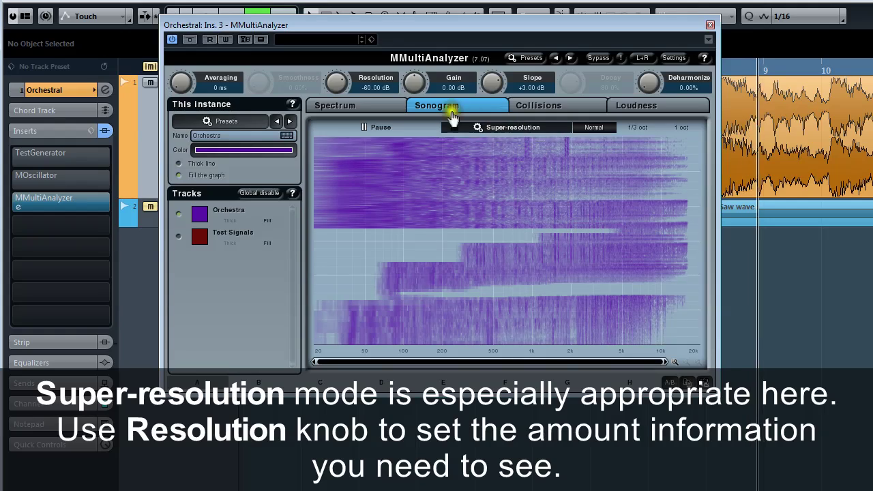
left_click_drag(341, 81, 341, 46)
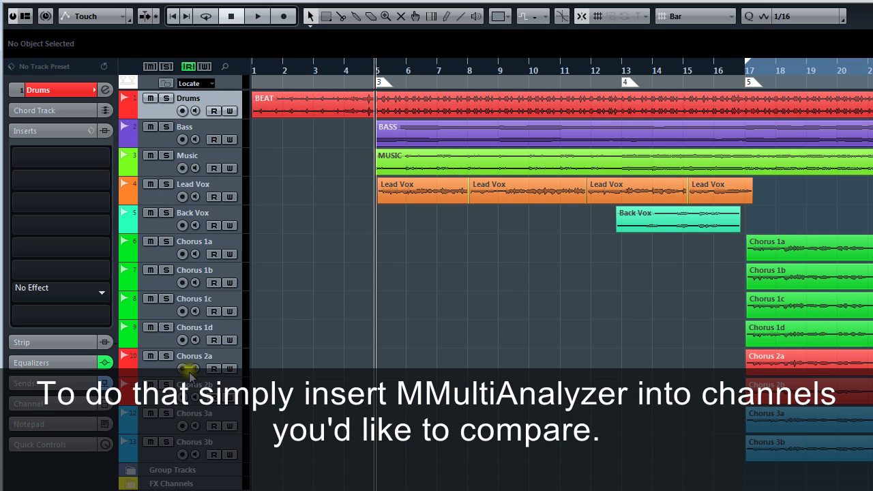
Insert MMultiAnalyzer on the Drums track, name its instance Drumset, and close its window.
left_click(100, 293)
left_click(29, 345)
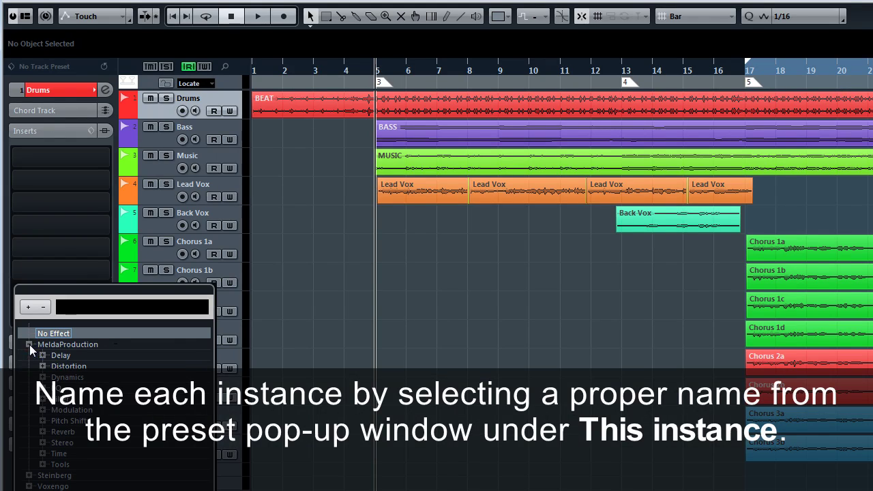
left_click(43, 465)
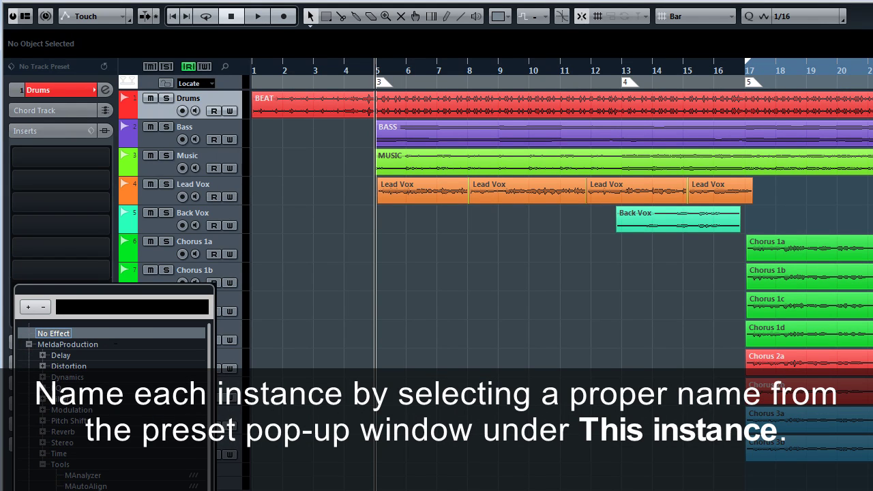
left_click(83, 480)
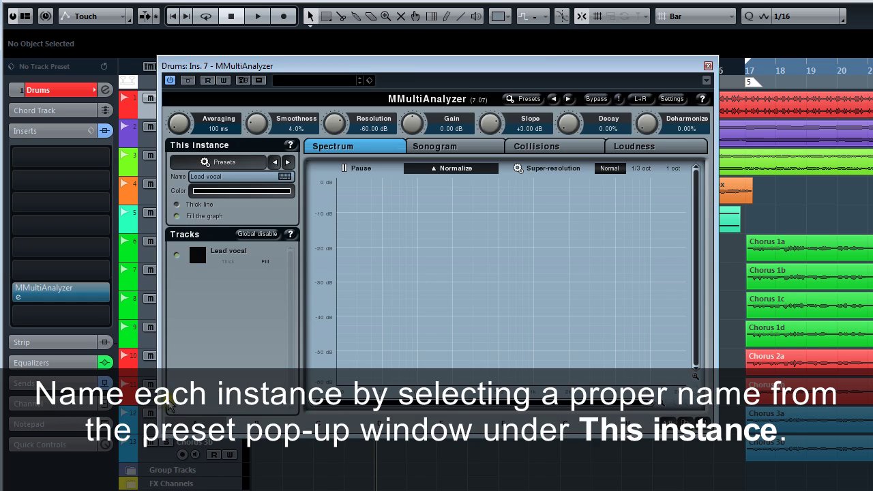
left_click(222, 163)
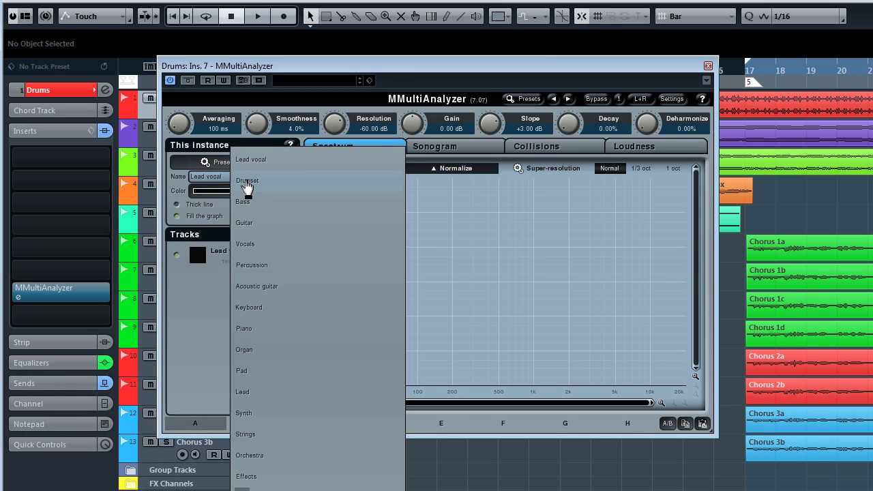
left_click(247, 183)
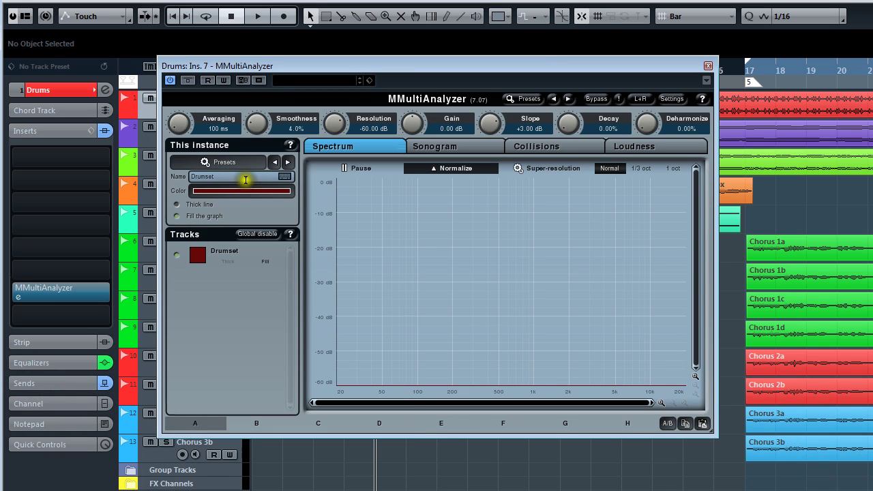
left_click(708, 66)
Select the Bass track and browse an insert slot to MeldaProduction > Tools.
left_click(233, 132)
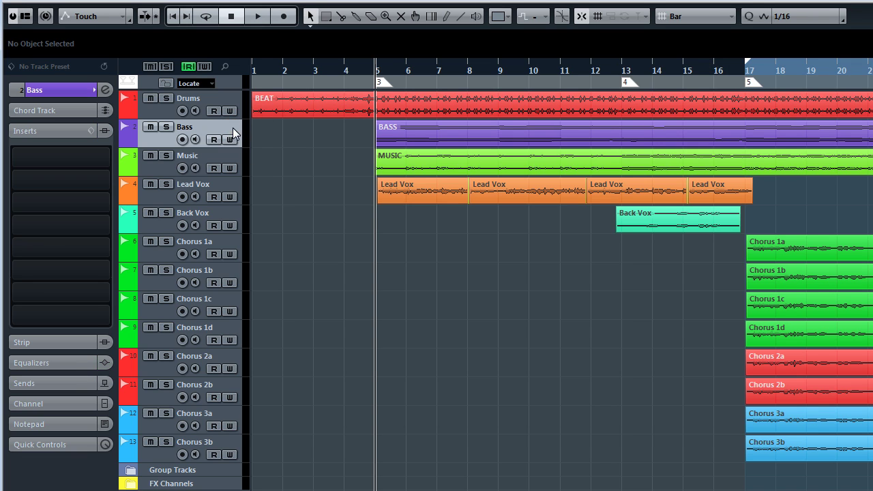
left_click(103, 293)
left_click(30, 345)
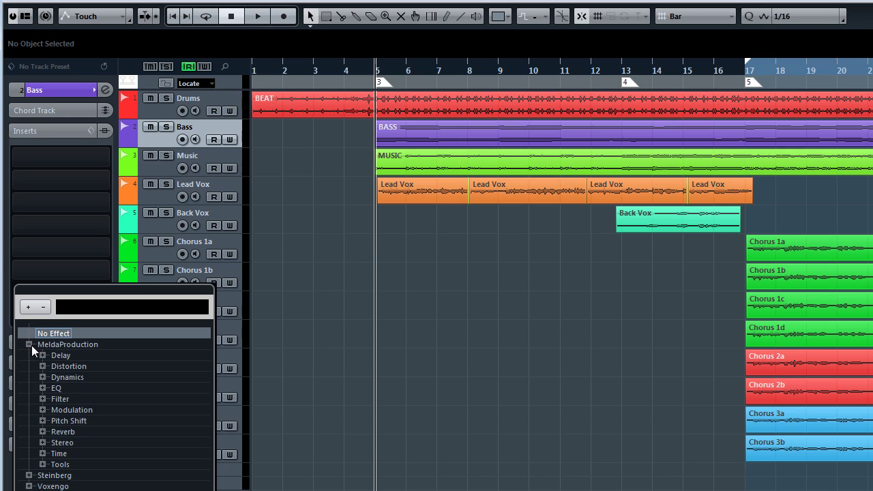
left_click(42, 464)
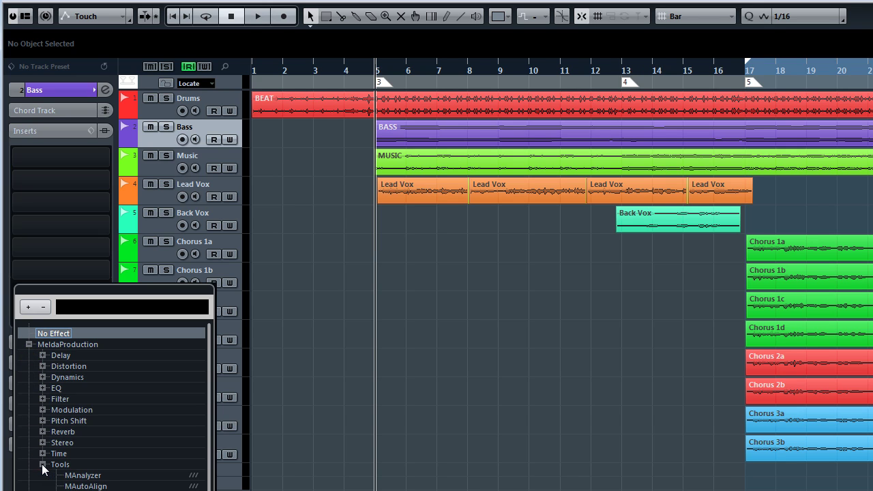
Insert MMultiAnalyzer on Bass, name the instance Bass, and colour it cyan.
scroll(109, 409, "down", 2)
left_click(85, 476)
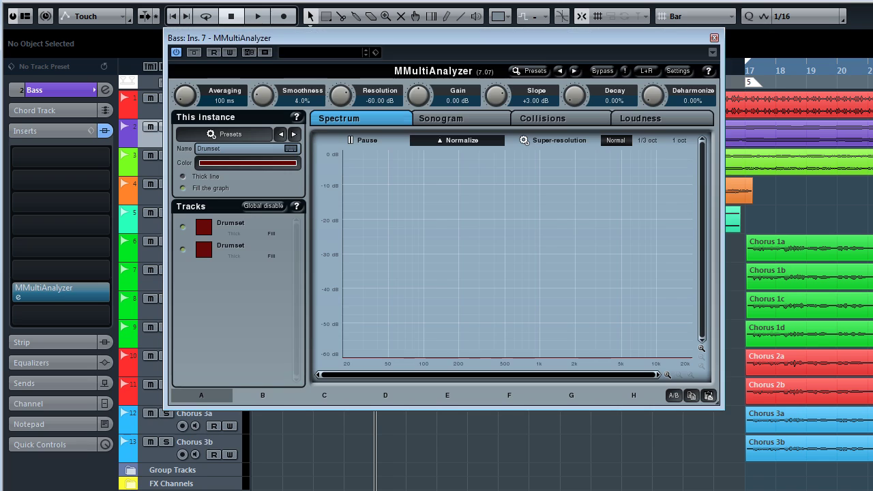
left_click(237, 148)
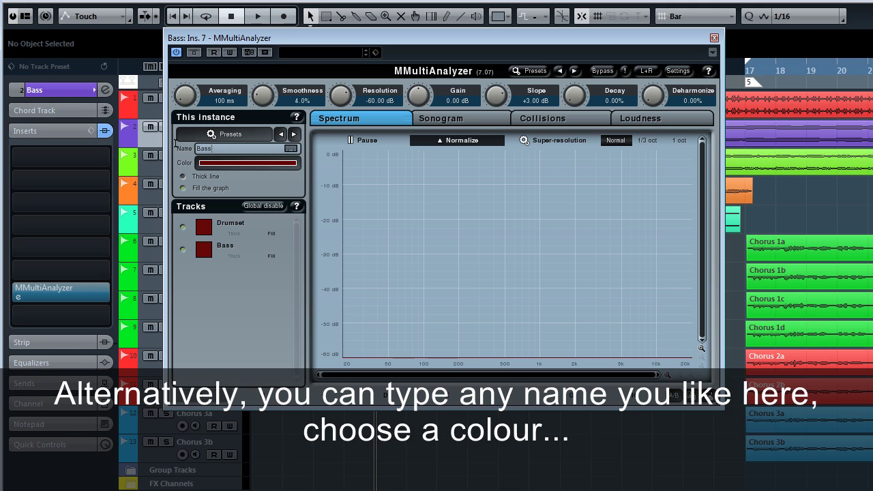
left_click(204, 249)
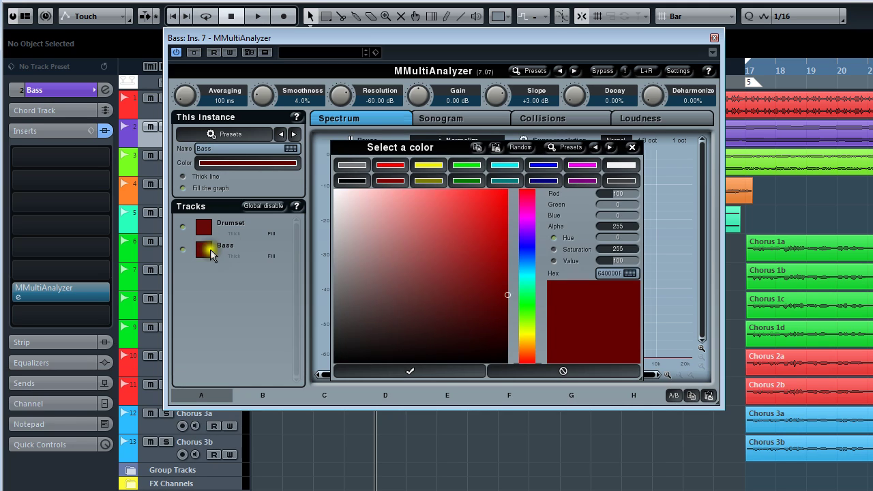
left_click(505, 166)
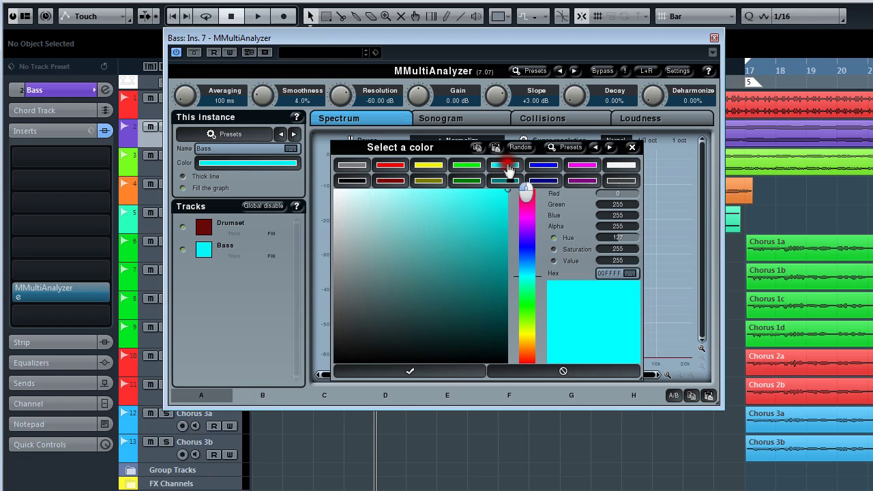
left_click(441, 373)
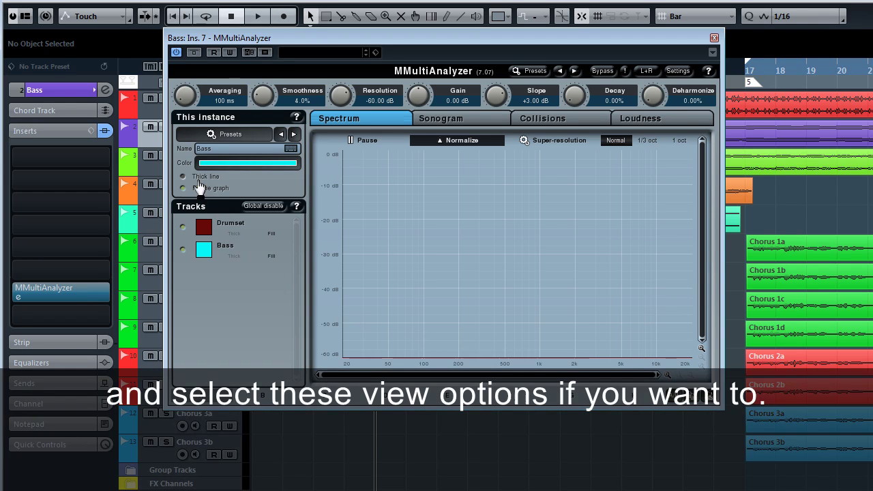
Turn off Thick line and Normalize, then toggle the Drumset and Bass spectra in the plot.
left_click(196, 180)
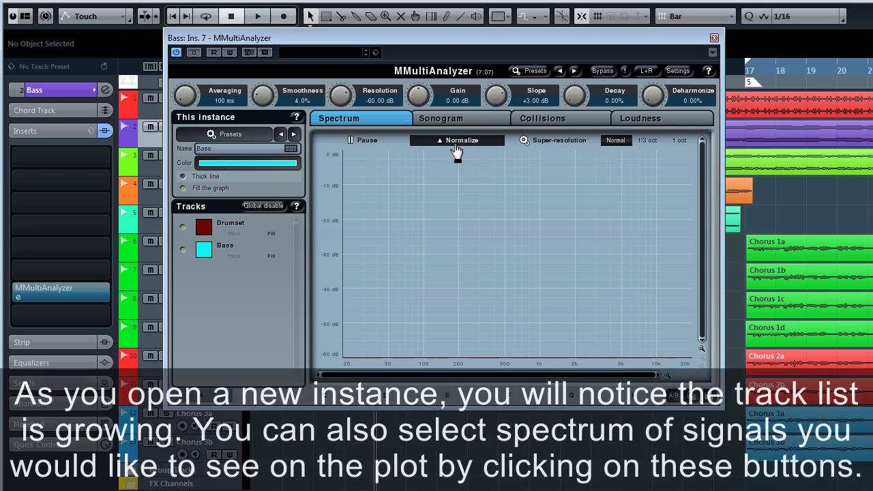
left_click(457, 151)
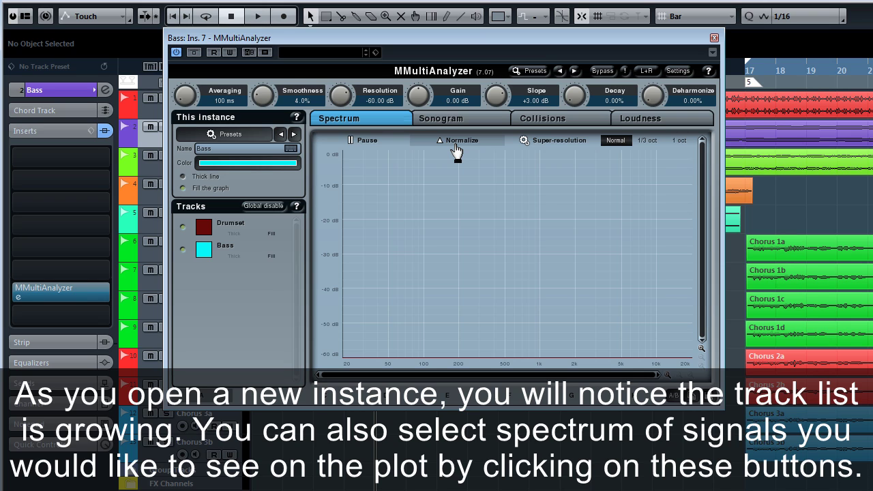
left_click(182, 228)
left_click(183, 229)
left_click(184, 247)
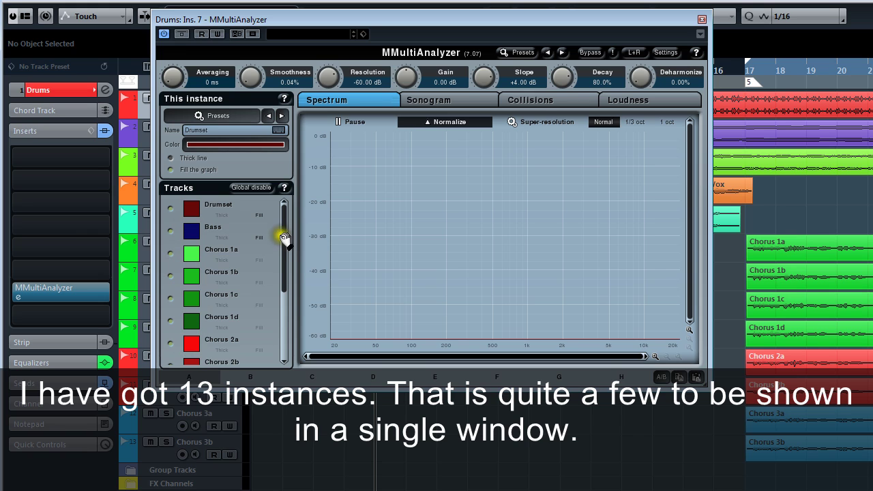
Untick Part 1 and Chorus 1a through Chorus 3b, leaving only Drumset and Bass enabled.
left_click_drag(281, 233, 287, 305)
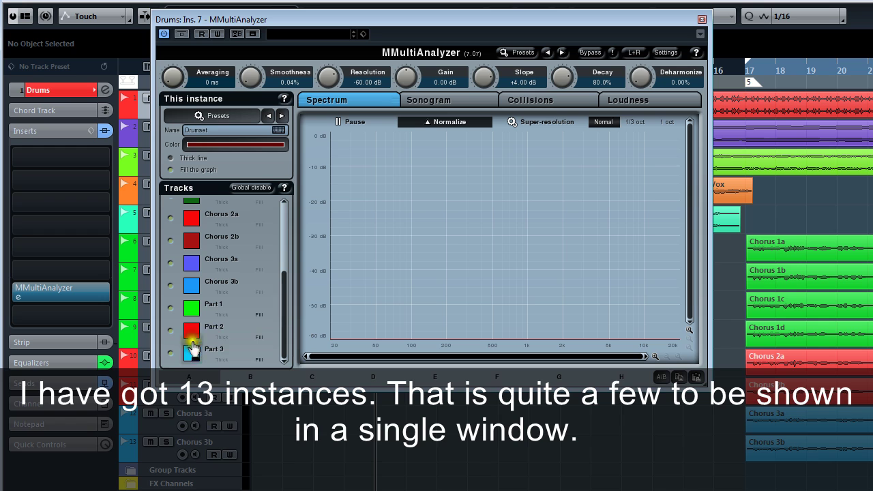
left_click(171, 310)
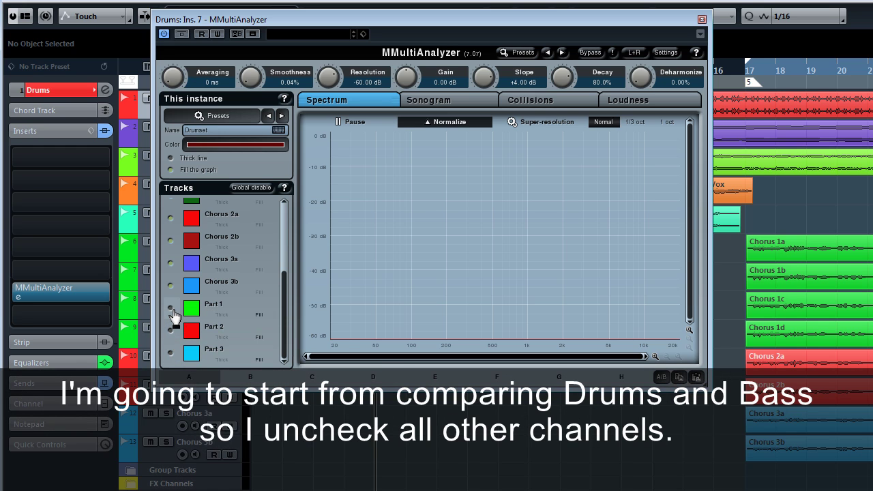
left_click(172, 285)
left_click(171, 263)
left_click(171, 240)
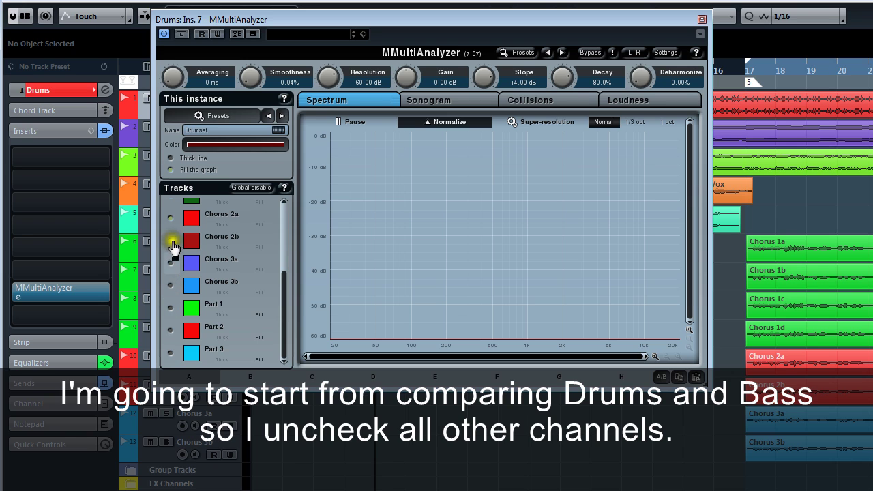
left_click(171, 219)
left_click_drag(286, 279, 291, 210)
left_click(171, 320)
left_click(171, 298)
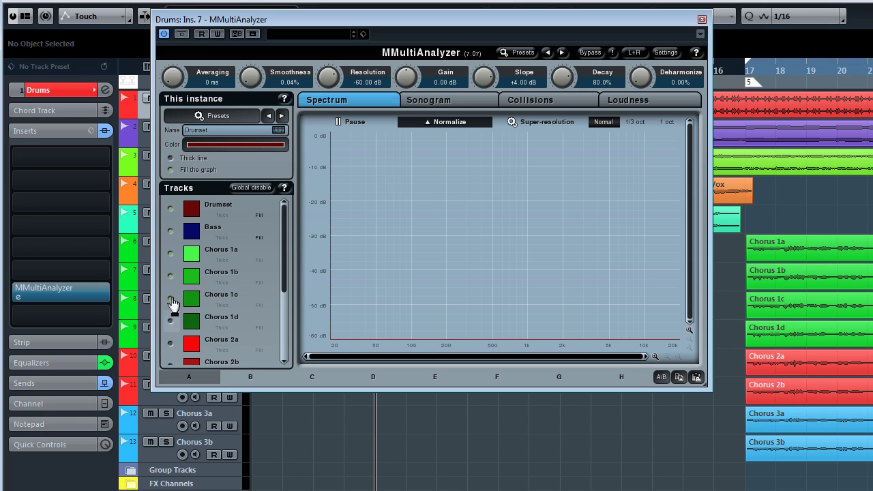
left_click(171, 275)
left_click(171, 253)
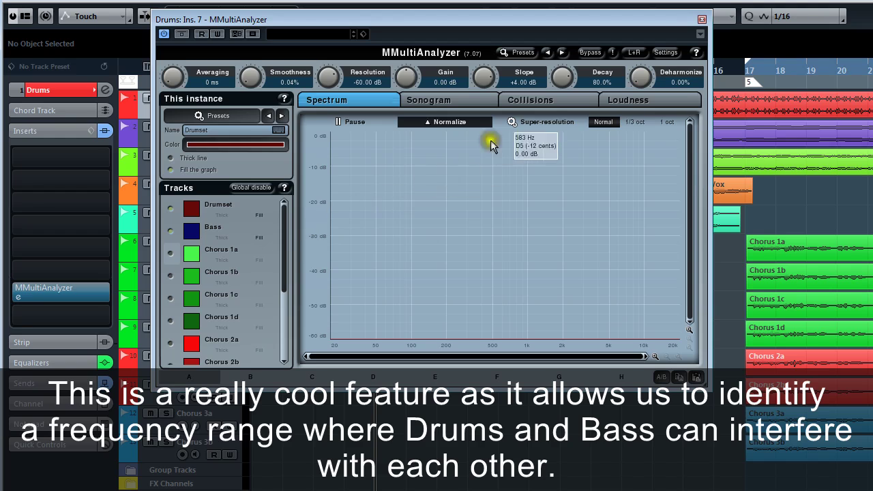
Show Collisions with Normalize off, and play the song briefly to check drum–bass collisions.
left_click(534, 101)
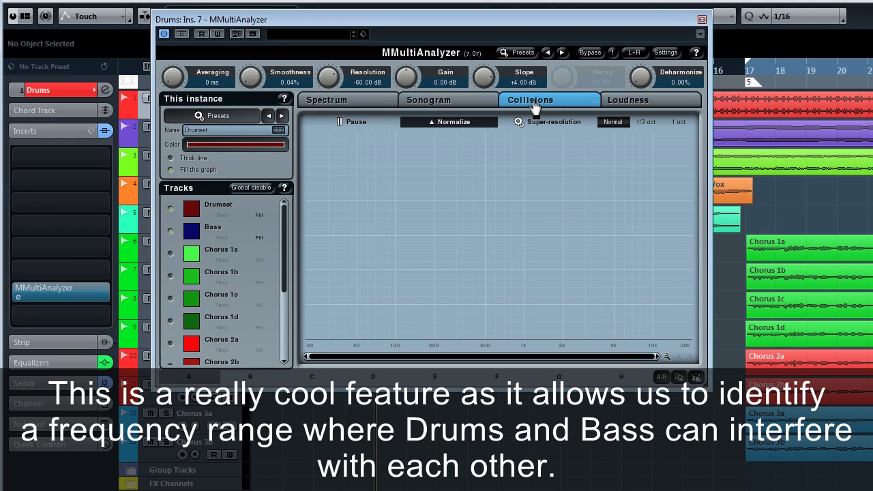
left_click(457, 125)
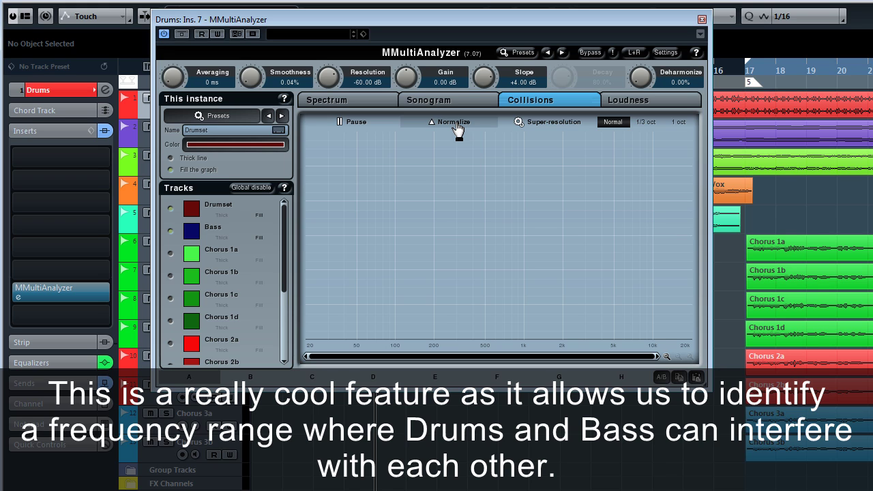
key("space")
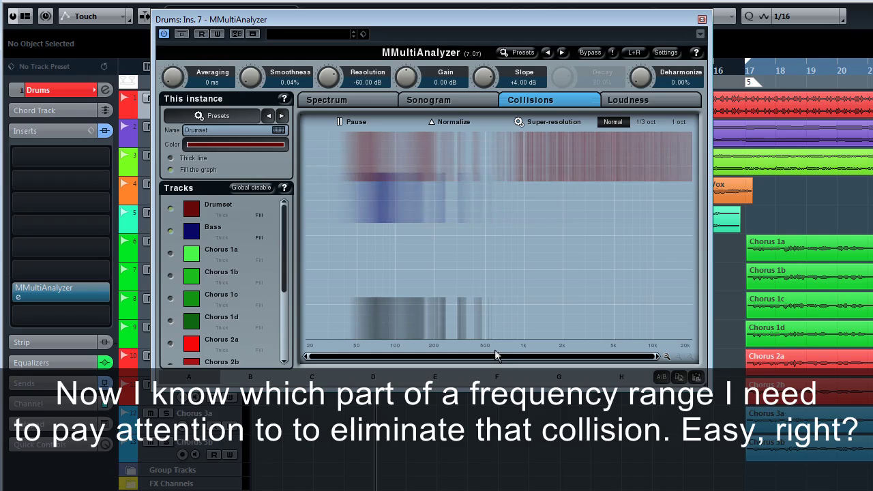
key("space")
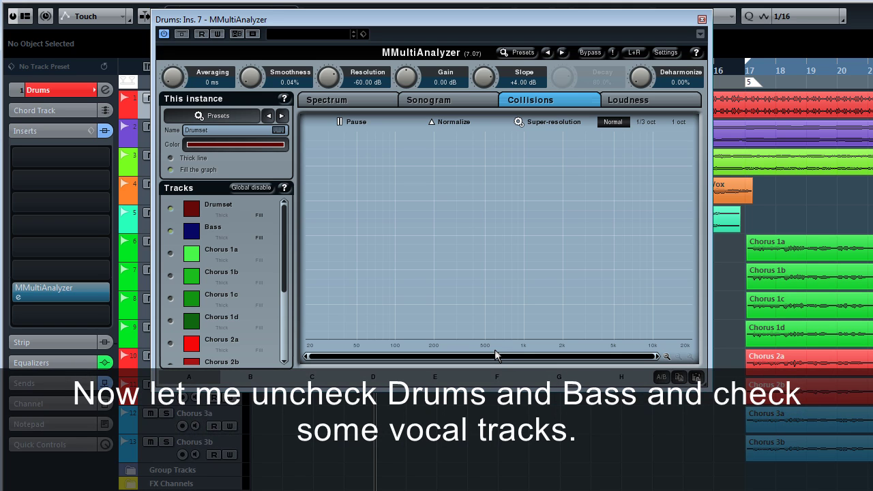
Switch off Drumset and Bass and switch on Chorus 1a, 1b, 1c and 1d.
left_click(170, 208)
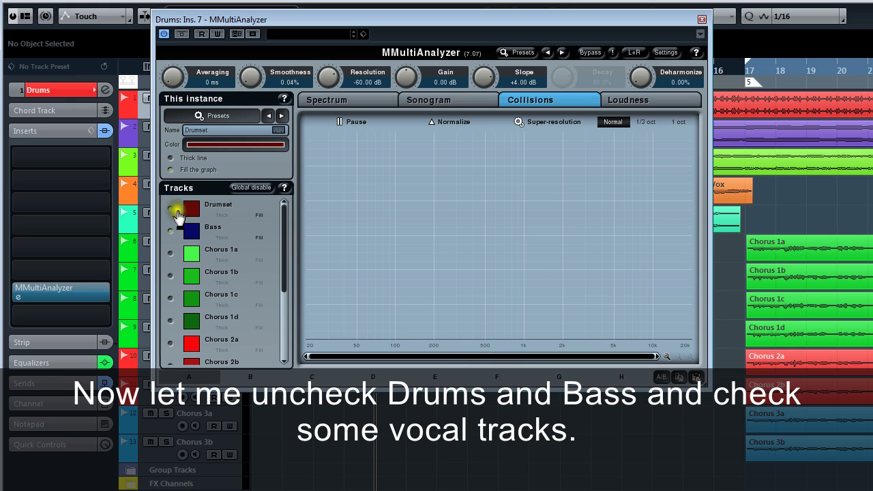
left_click(171, 230)
left_click(171, 253)
left_click(171, 276)
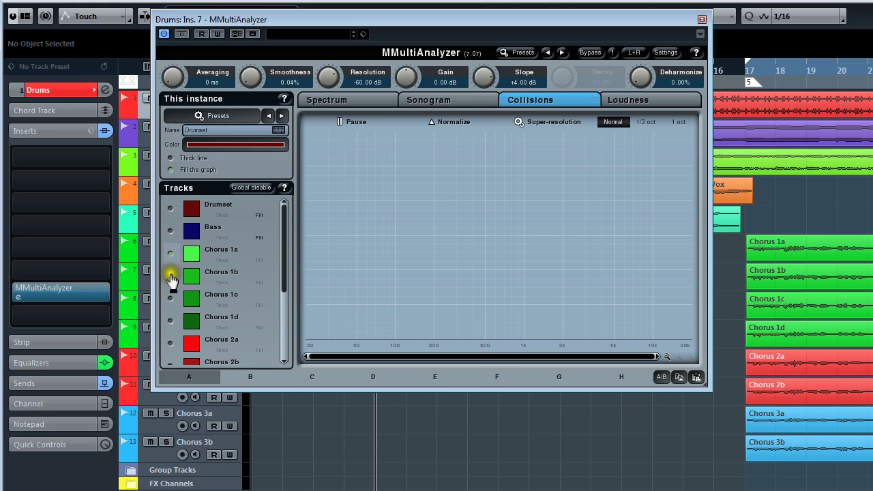
left_click(171, 298)
left_click(171, 321)
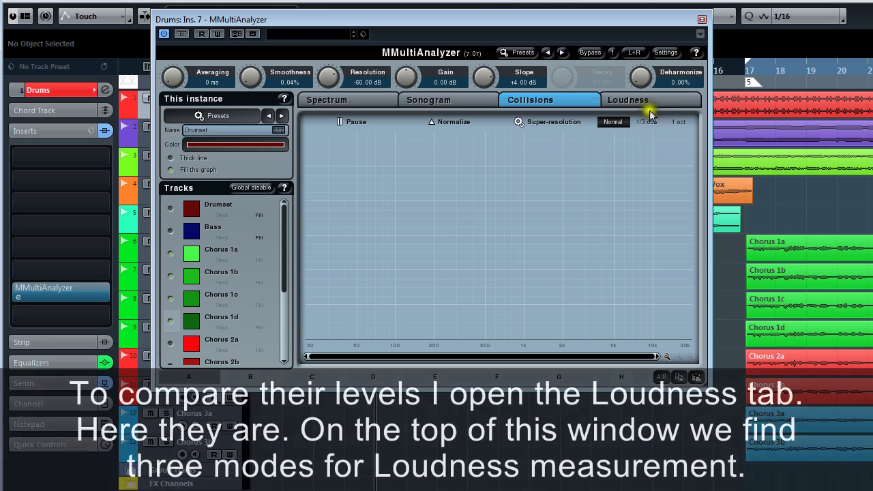
Open the Loudness view, try Momentary and Short-term, then settle on Integrated loudness.
left_click(641, 102)
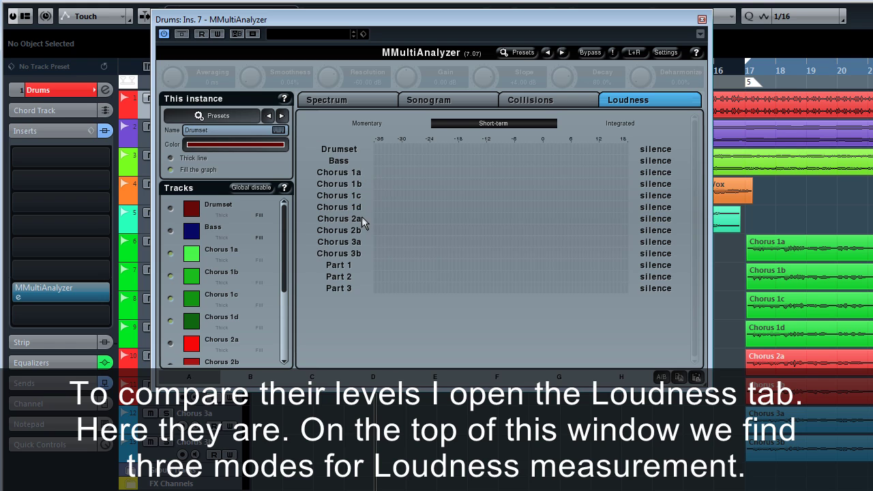
left_click(369, 125)
left_click(484, 124)
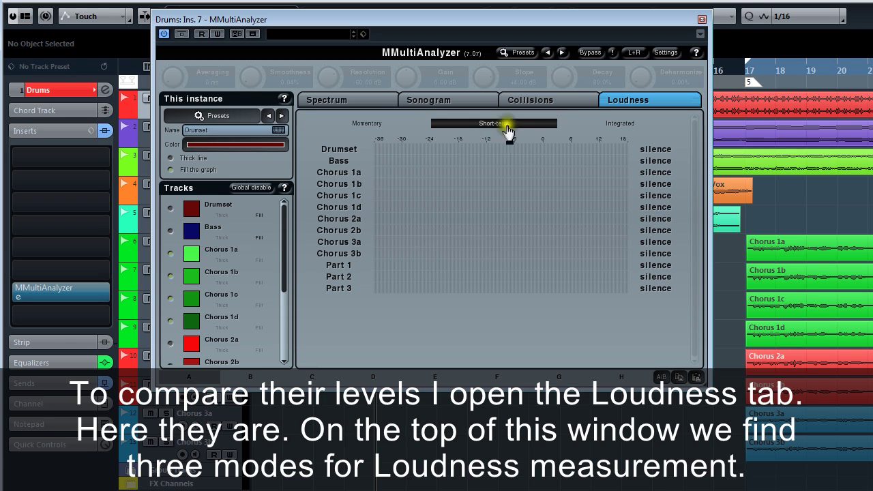
left_click(619, 124)
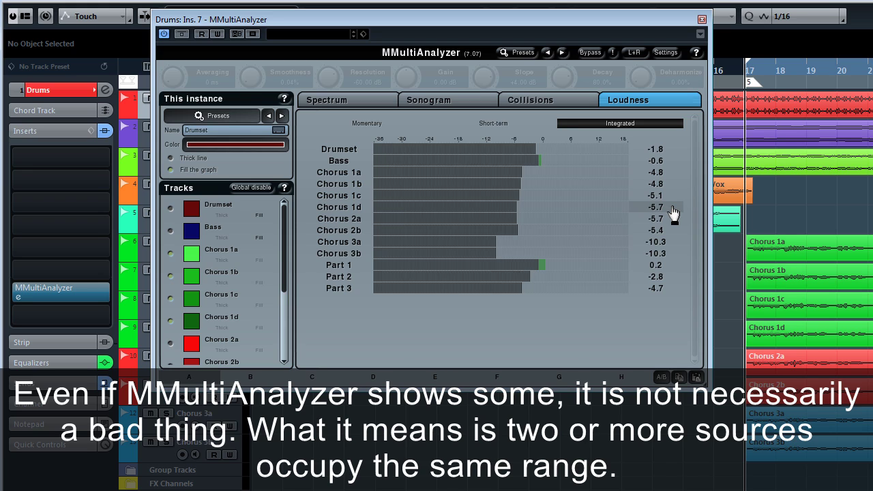
Return to Collisions and start playback to watch where the chorus vocals collide.
left_click(544, 103)
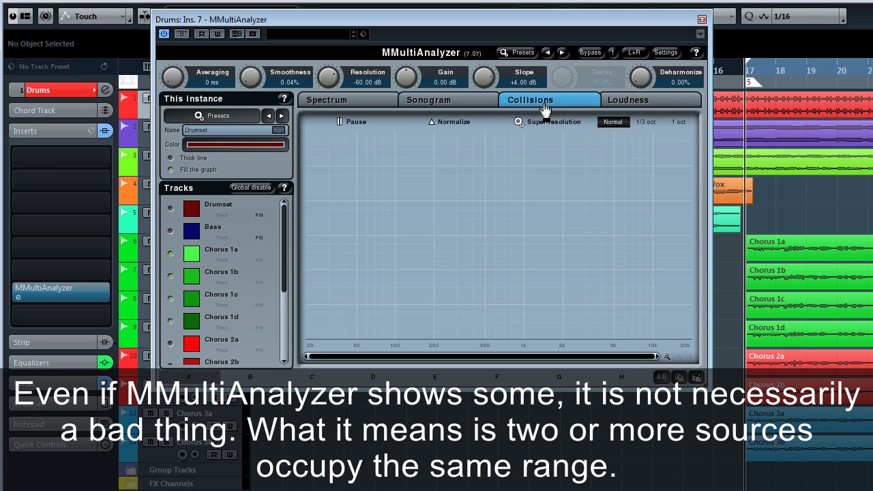
key("space")
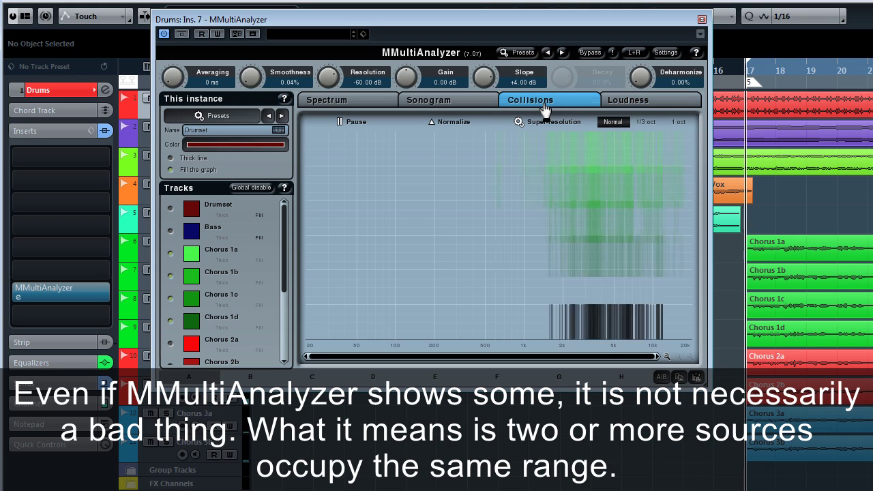